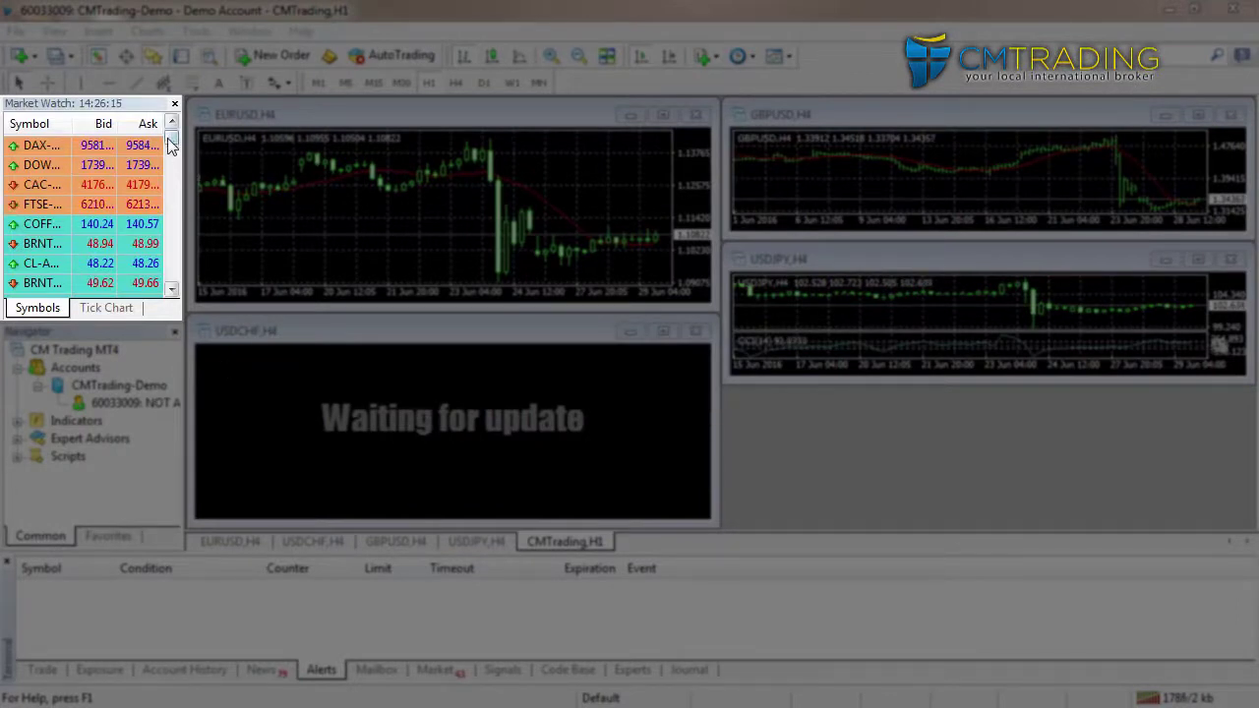
Switch Market Watch from the Symbols list to the live EURUSD Tick Chart
{"action": "mouse_move", "coordinate": [173, 145]}
{"action": "left_mouse_down"}
{"action": "mouse_move", "coordinate": [174, 160]}
{"action": "mouse_move", "coordinate": [172, 148]}
{"action": "left_mouse_up"}
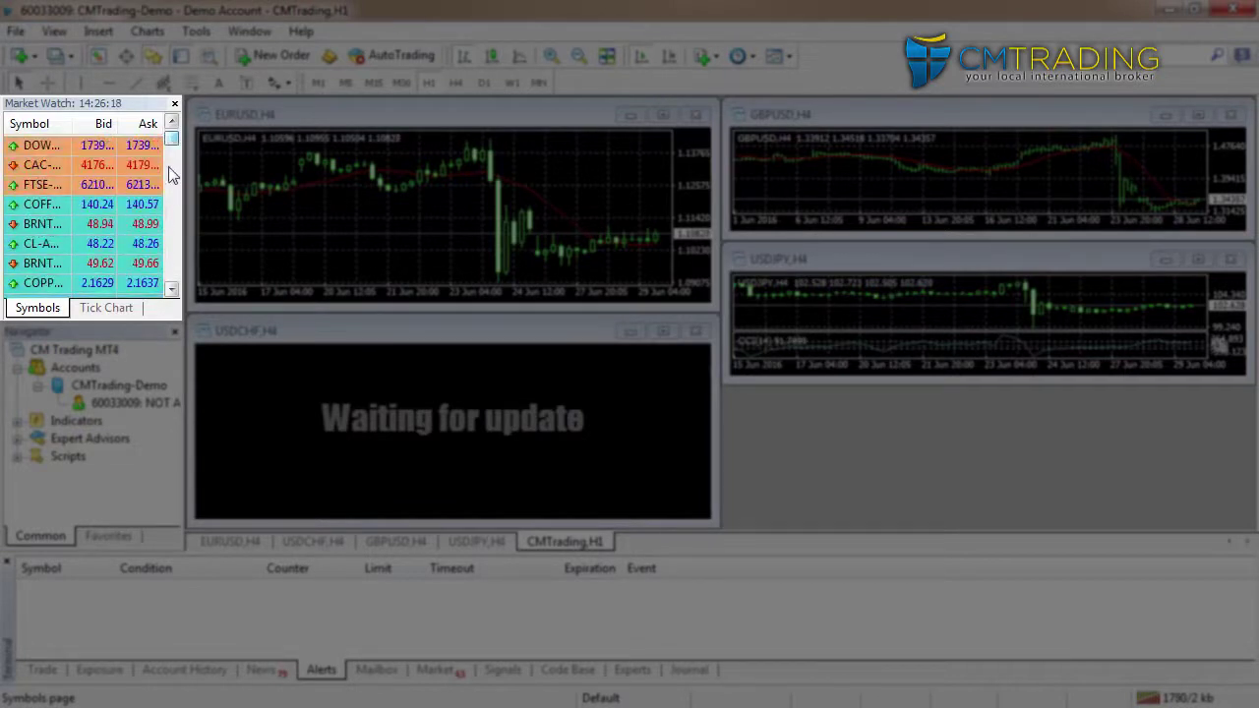
{"action": "left_click", "coordinate": [118, 309]}
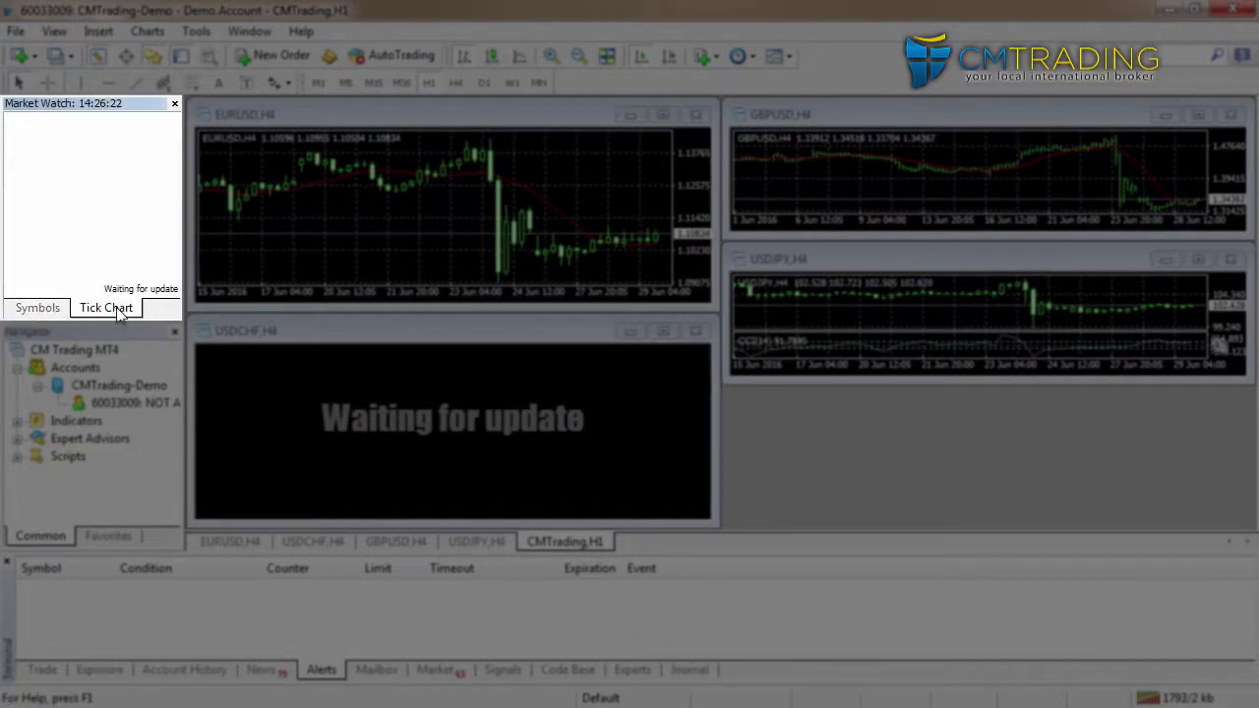
{"action": "left_click", "coordinate": [37, 308]}
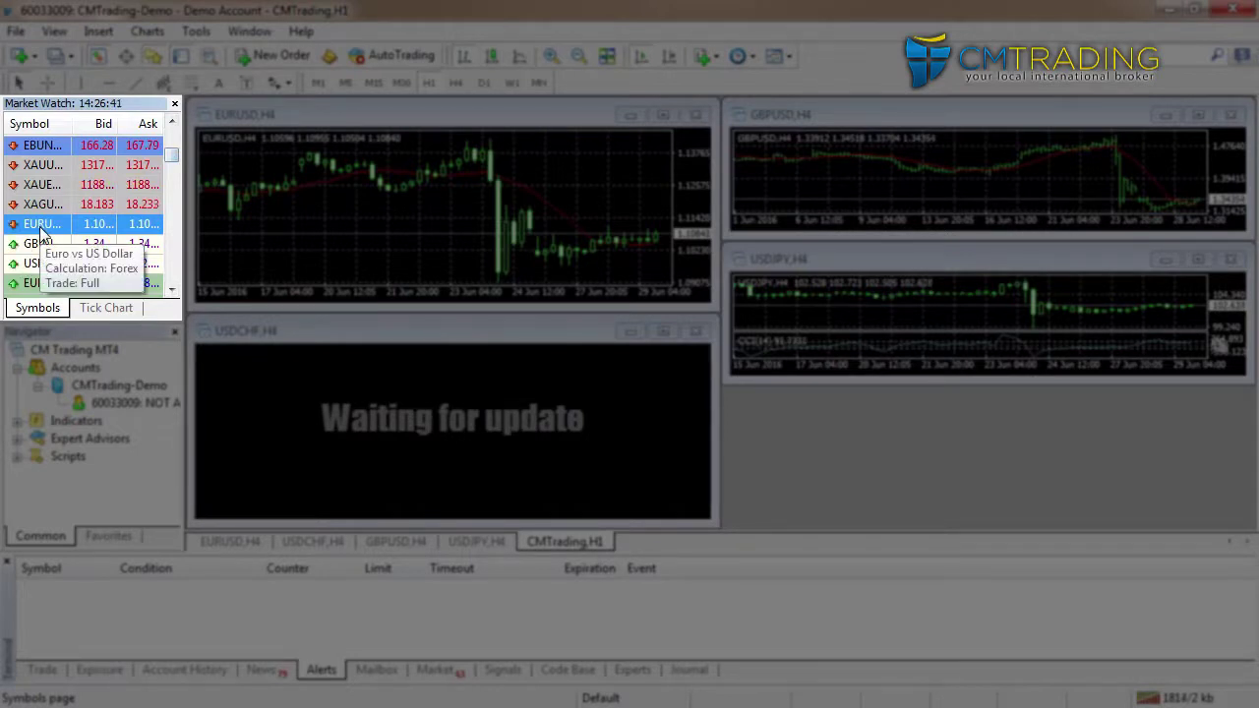
{"action": "left_click", "coordinate": [120, 309]}
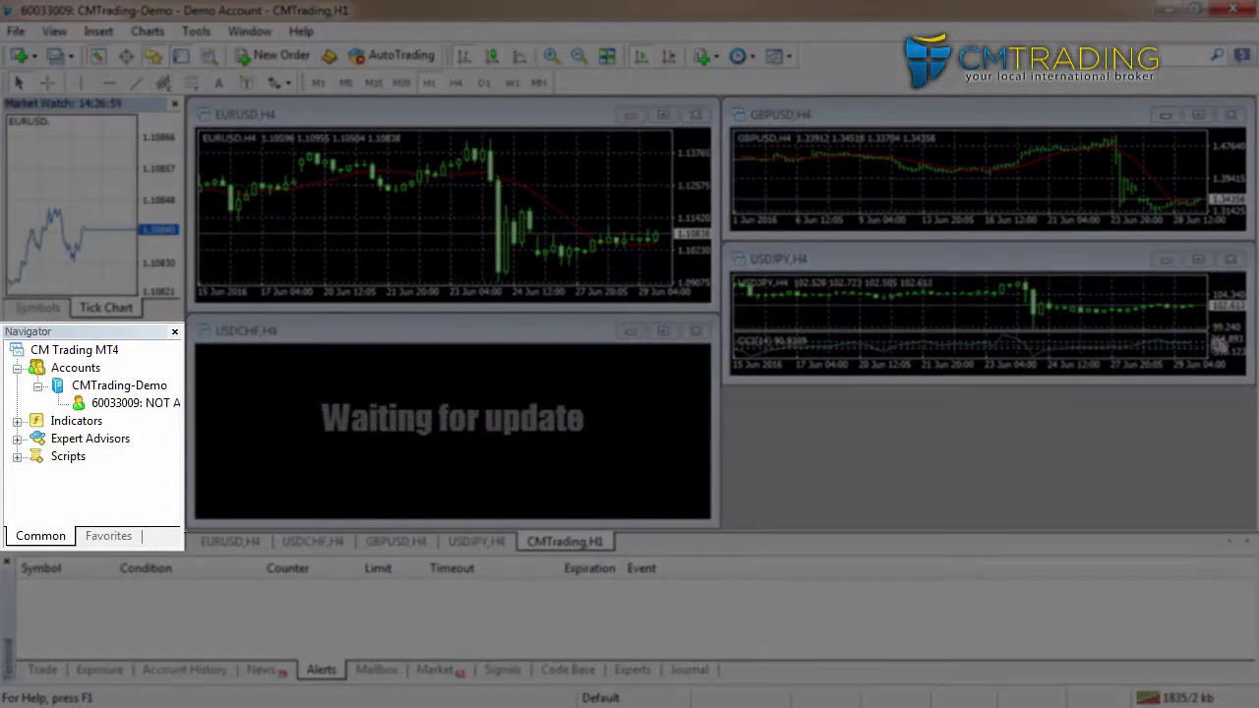
Expand Indicators in the Navigator to list Trend, Oscillators, Volumes and Bill Williams
{"action": "left_click", "coordinate": [17, 421]}
{"action": "mouse_move", "coordinate": [169, 397]}
{"action": "left_mouse_down"}
{"action": "mouse_move", "coordinate": [162, 489]}
{"action": "mouse_move", "coordinate": [170, 391]}
{"action": "left_mouse_up"}
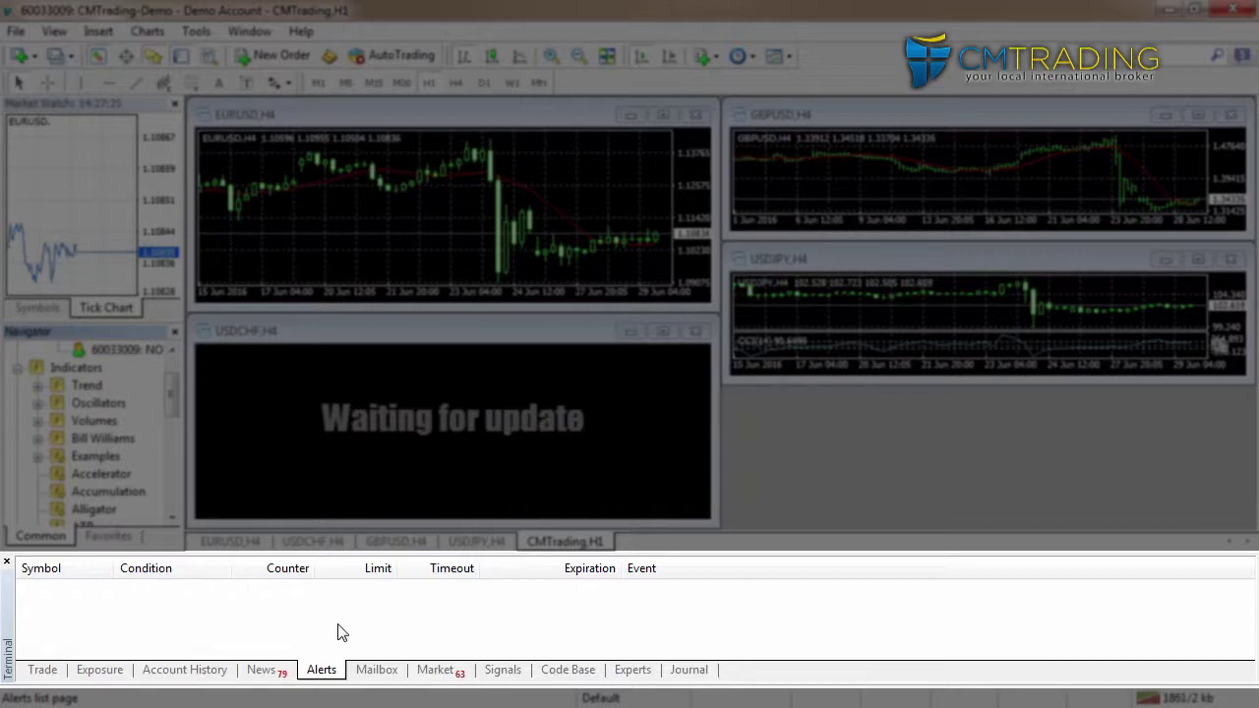
Read the Dow futures news headline, then show the Trade tab's 50 000.00 USD balance
{"action": "left_click", "coordinate": [270, 673]}
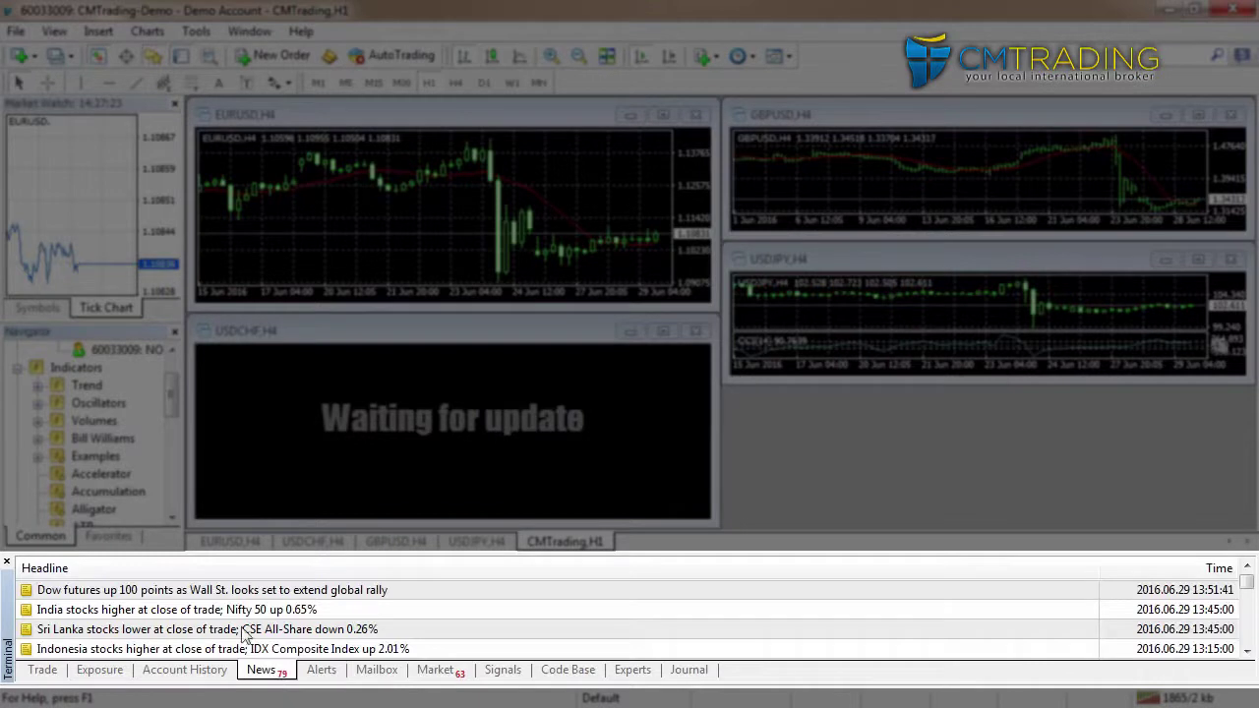
{"action": "left_click", "coordinate": [184, 591]}
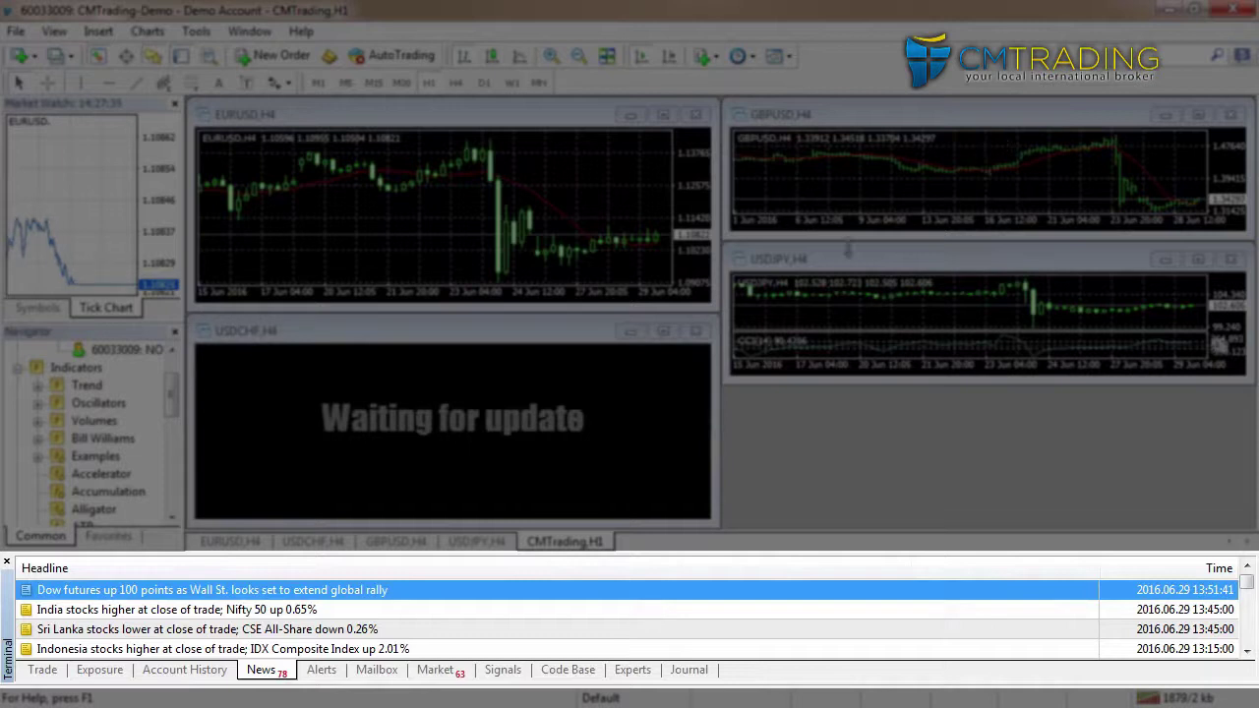
{"action": "left_click", "coordinate": [324, 673]}
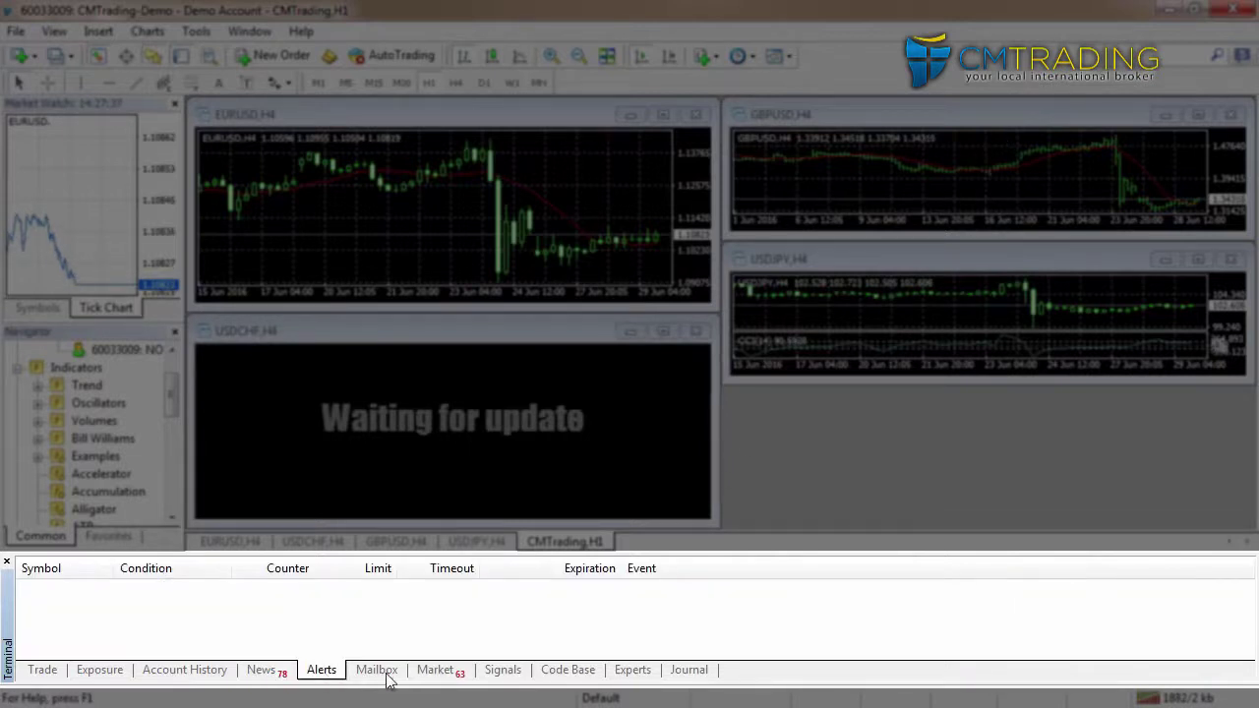
{"action": "left_click", "coordinate": [45, 672]}
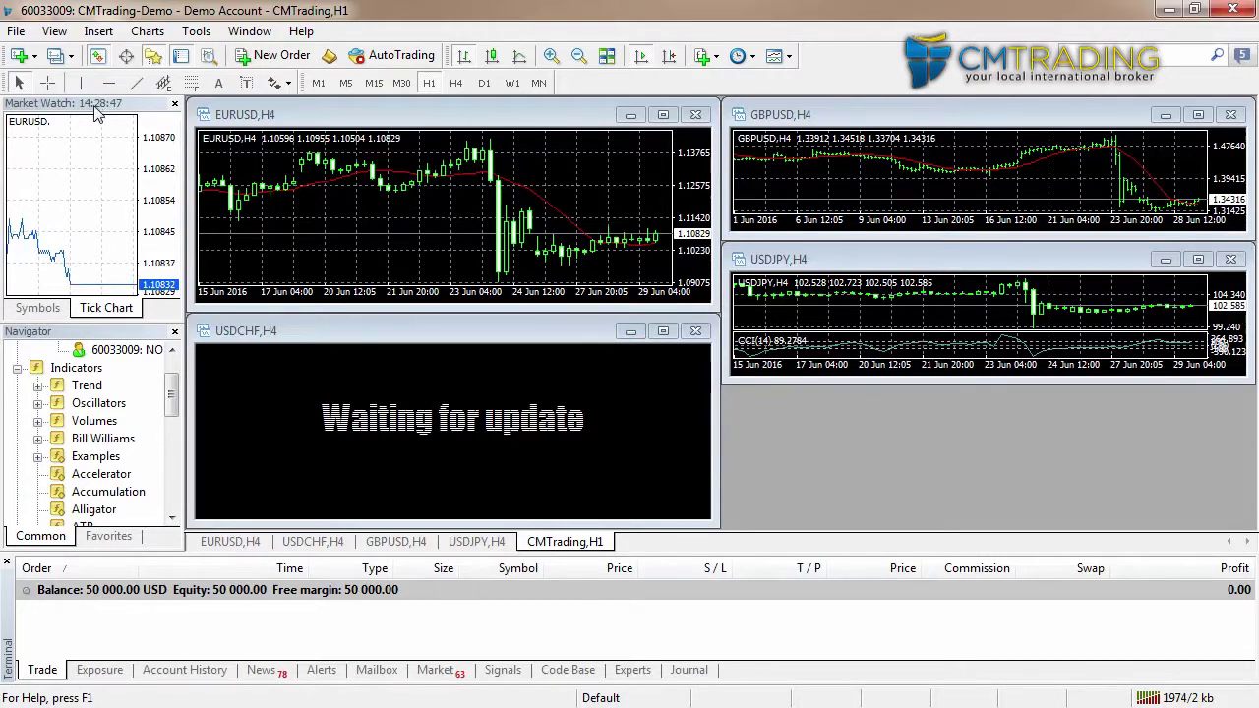
Float Market Watch as an enlarged window showing Symbols bid/ask, and select AUDUSD
{"action": "left_click_drag", "start_coordinate": [96, 114], "coordinate": [752, 298]}
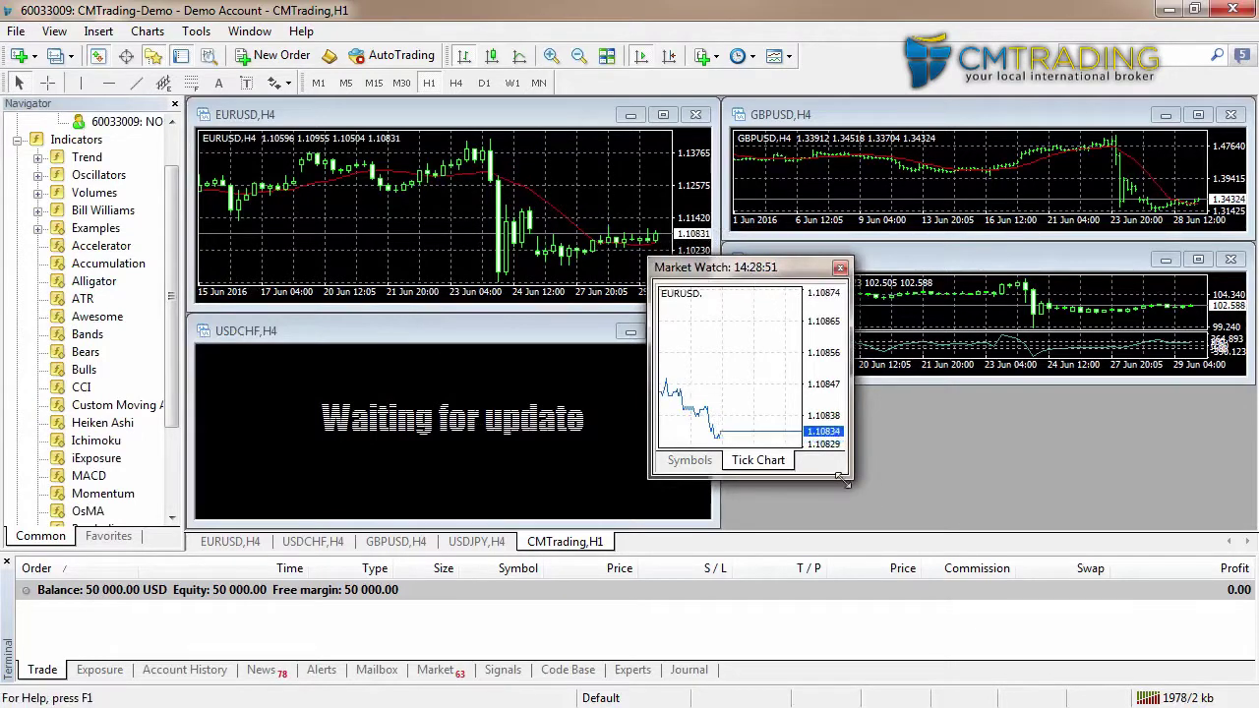
{"action": "mouse_move", "coordinate": [849, 479]}
{"action": "left_mouse_down"}
{"action": "mouse_move", "coordinate": [1025, 598]}
{"action": "mouse_move", "coordinate": [871, 534]}
{"action": "mouse_move", "coordinate": [861, 475]}
{"action": "left_mouse_up"}
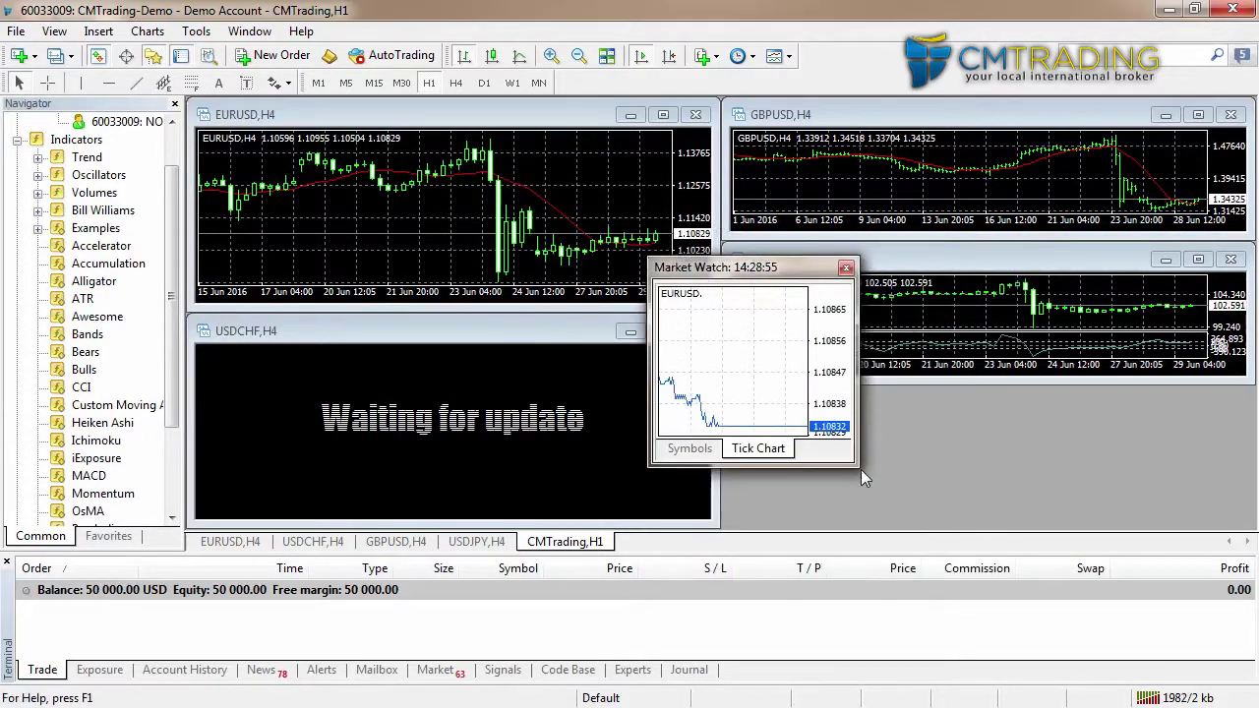
{"action": "left_click", "coordinate": [700, 454]}
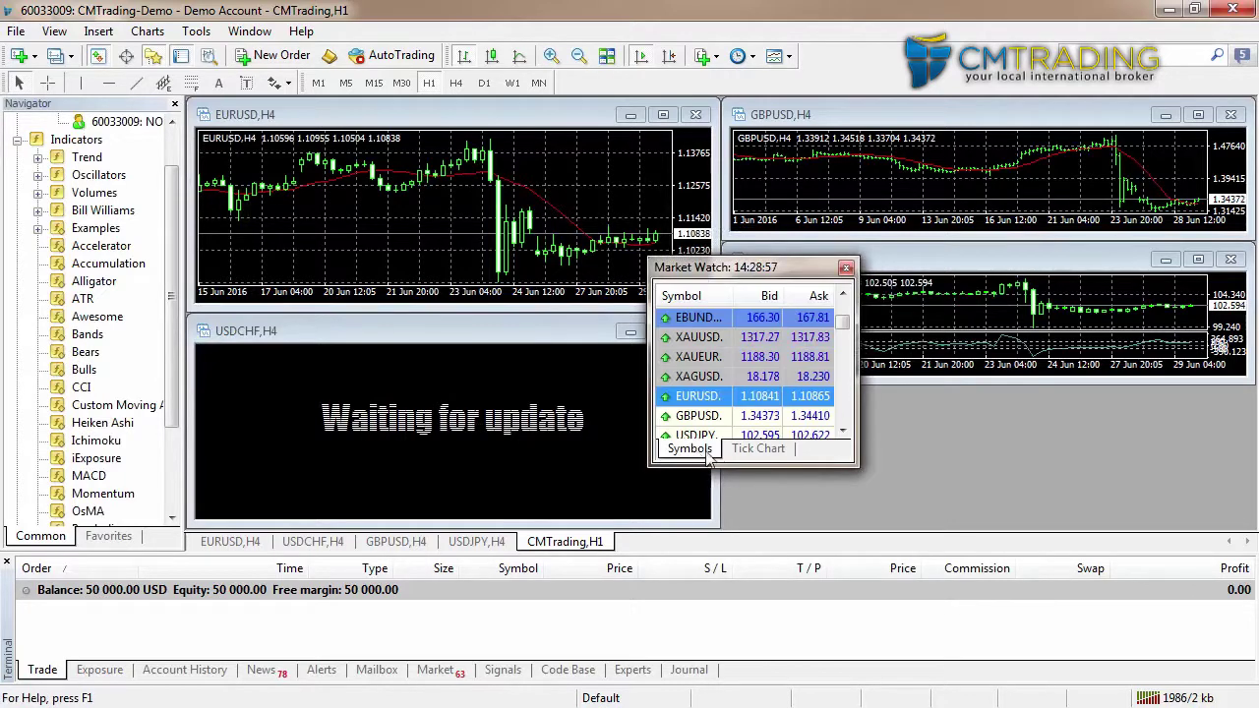
{"action": "left_click_drag", "start_coordinate": [855, 465], "coordinate": [898, 673]}
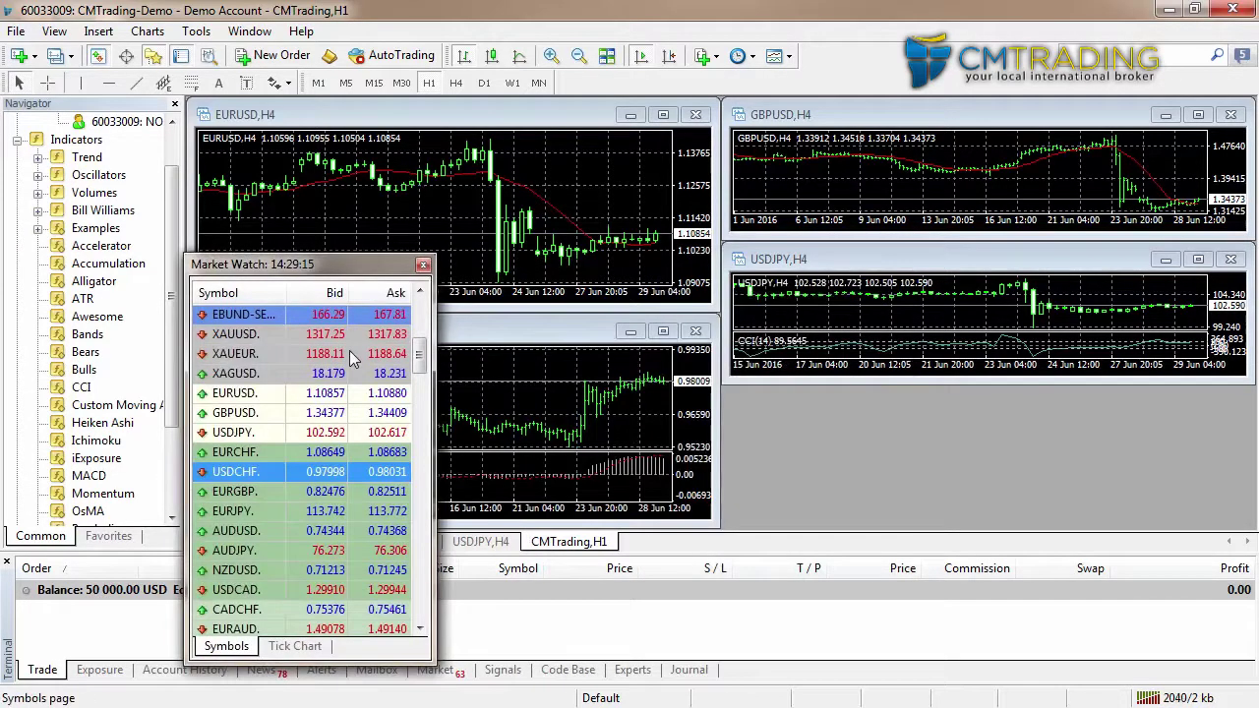
{"action": "mouse_move", "coordinate": [349, 350]}
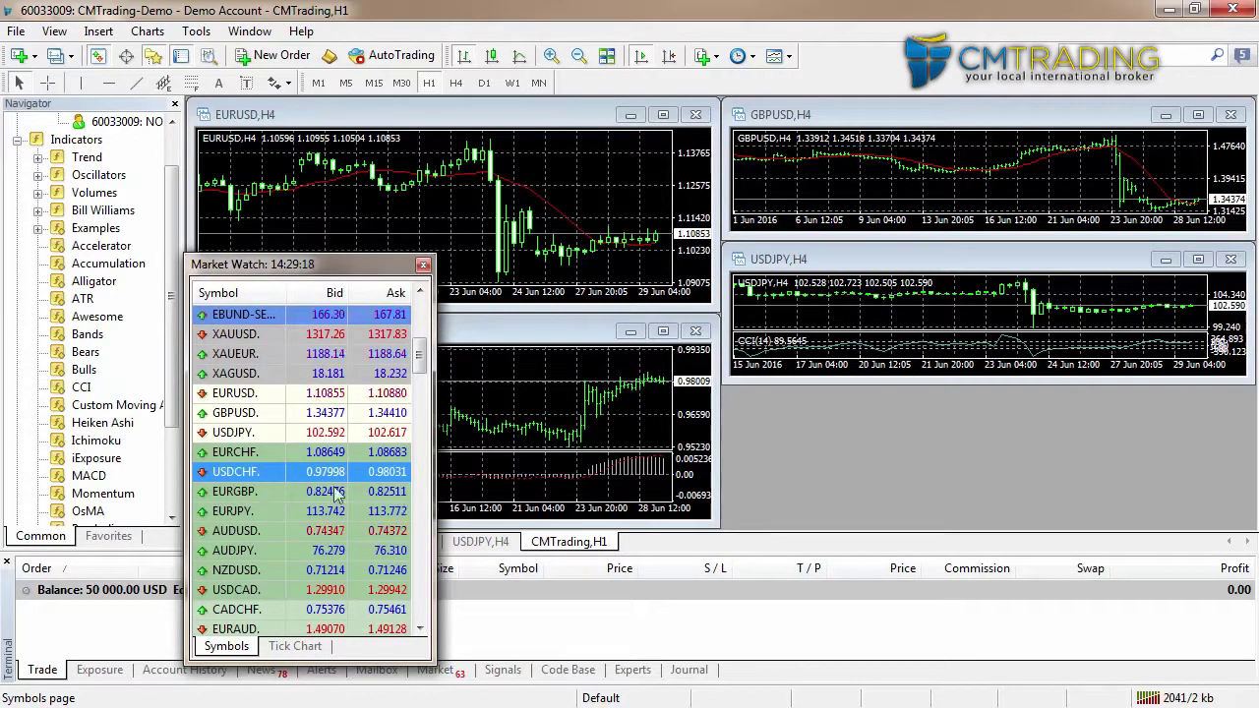
{"action": "left_click", "coordinate": [247, 530]}
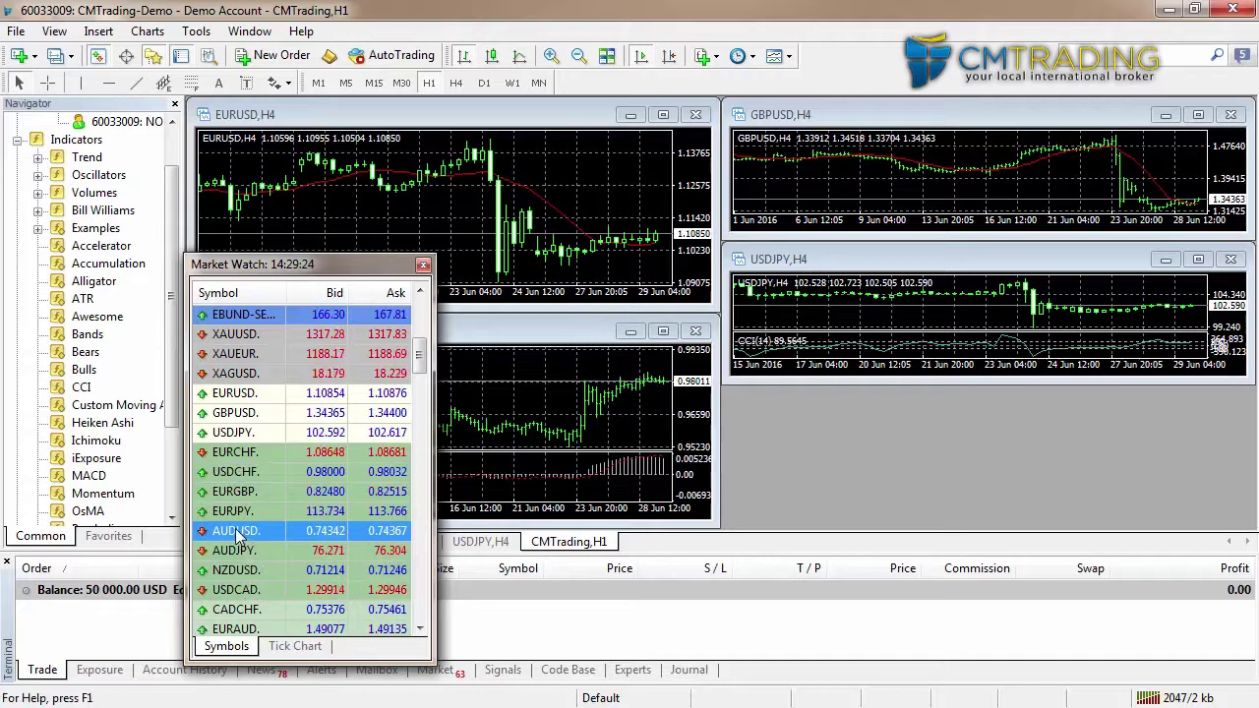
Replace the USDJPY chart with AUDUSD H4 and stretch the window to reveal CCI(14)
{"action": "left_click_drag", "start_coordinate": [236, 531], "coordinate": [790, 307]}
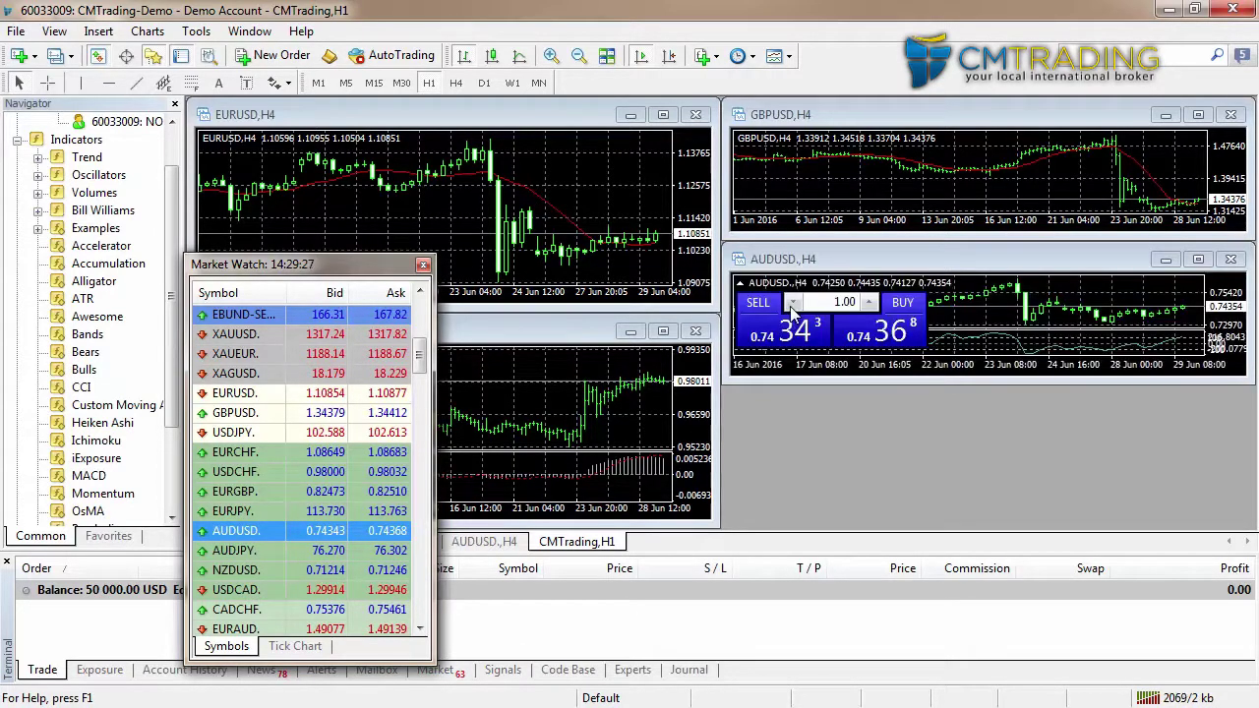
{"action": "left_click", "coordinate": [952, 384]}
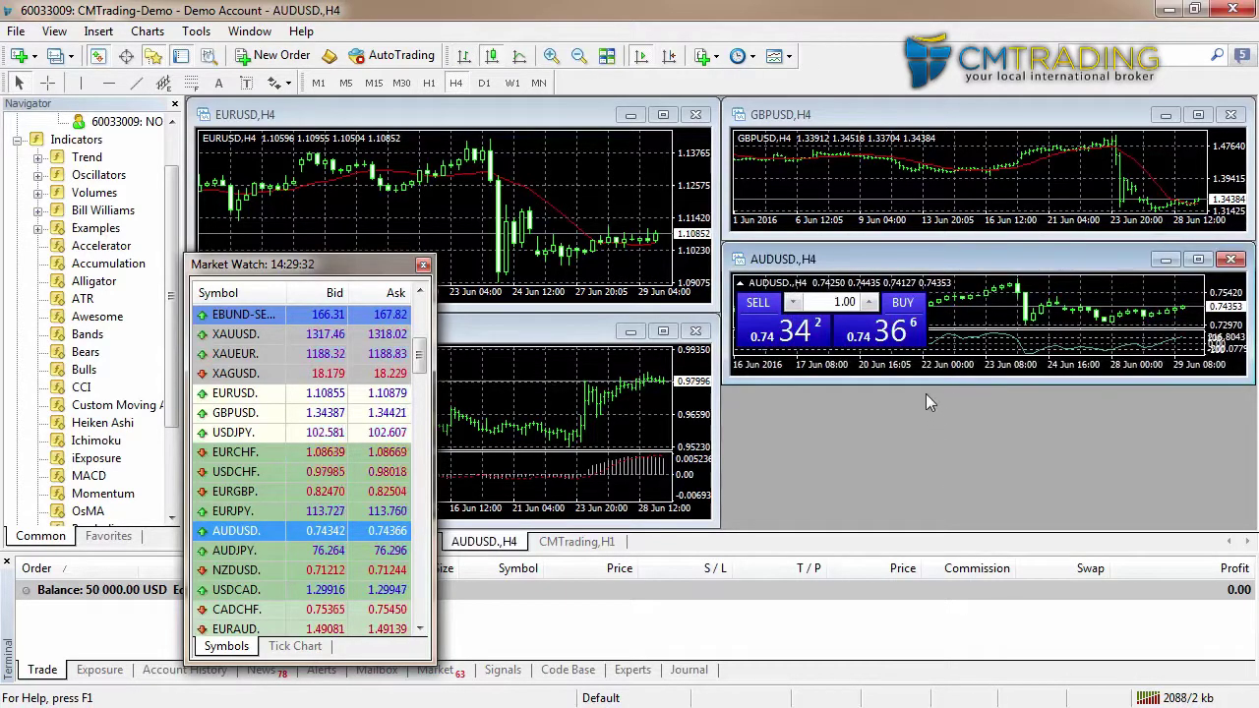
{"action": "left_click_drag", "start_coordinate": [924, 378], "coordinate": [924, 529]}
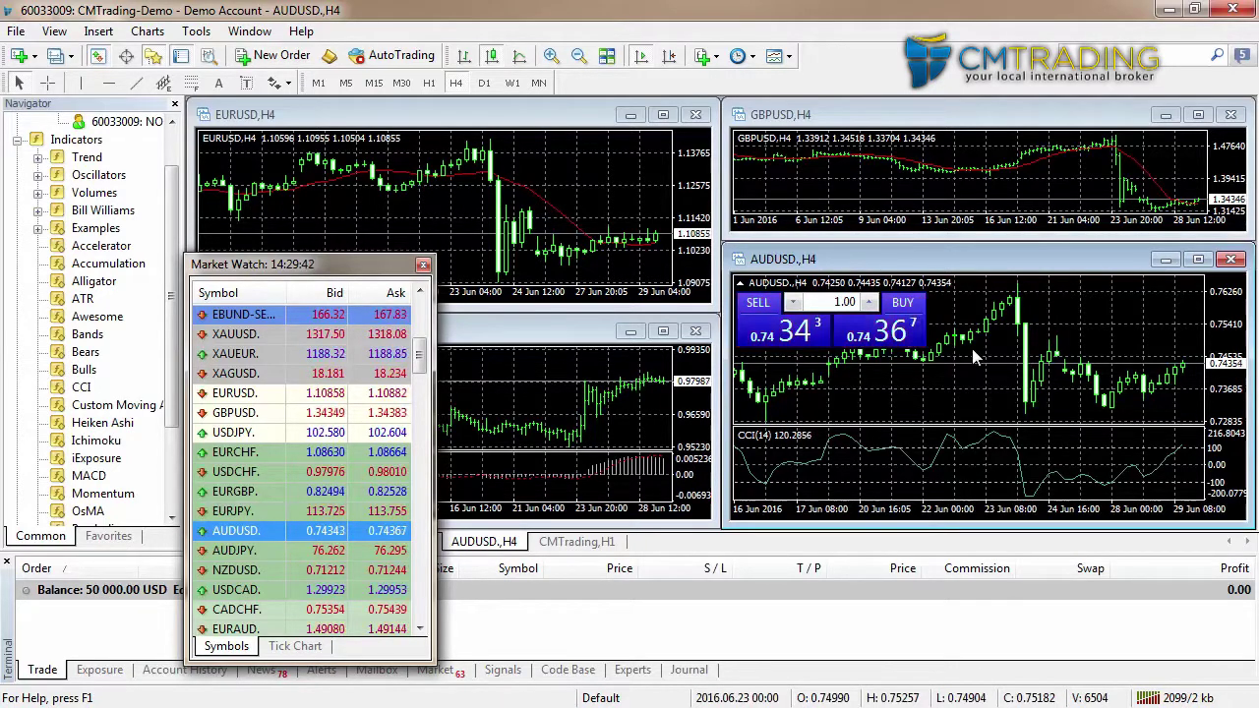
Close the USDCHF, EURUSD, GBPUSD and AUDUSD H4 chart windows
{"action": "left_click", "coordinate": [696, 330]}
{"action": "left_click", "coordinate": [696, 115]}
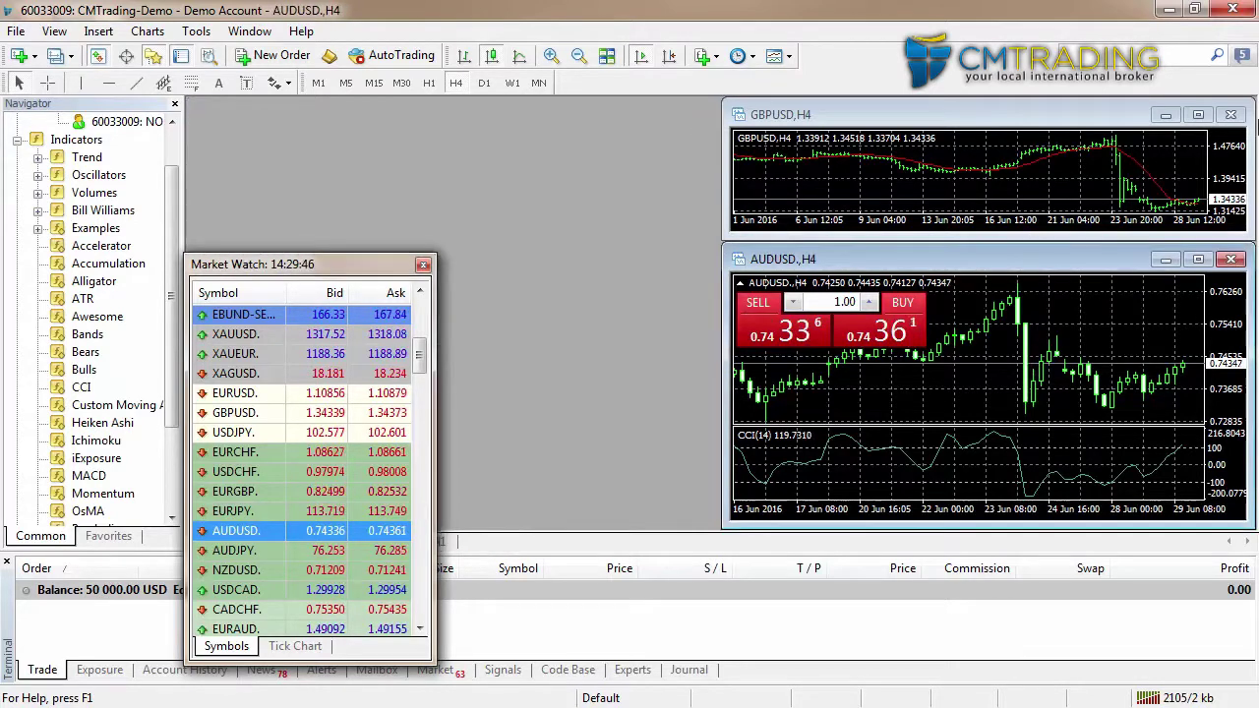
{"action": "left_click", "coordinate": [1231, 115]}
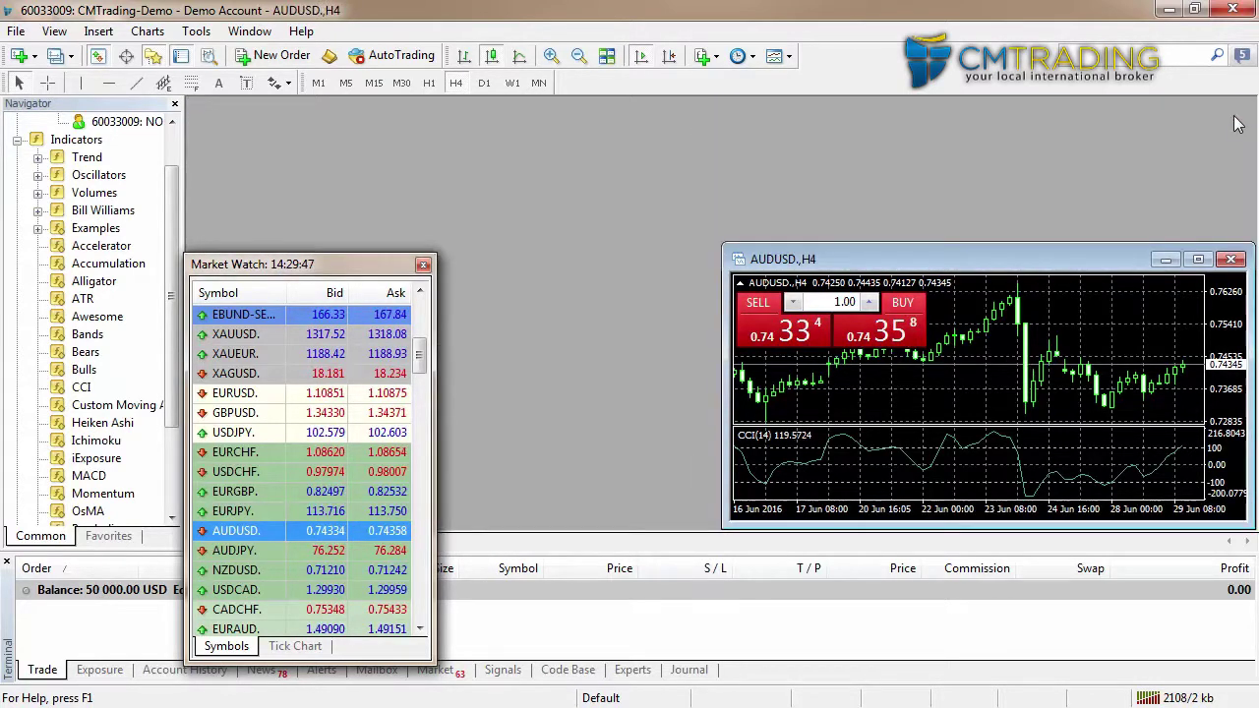
{"action": "left_click", "coordinate": [1233, 261]}
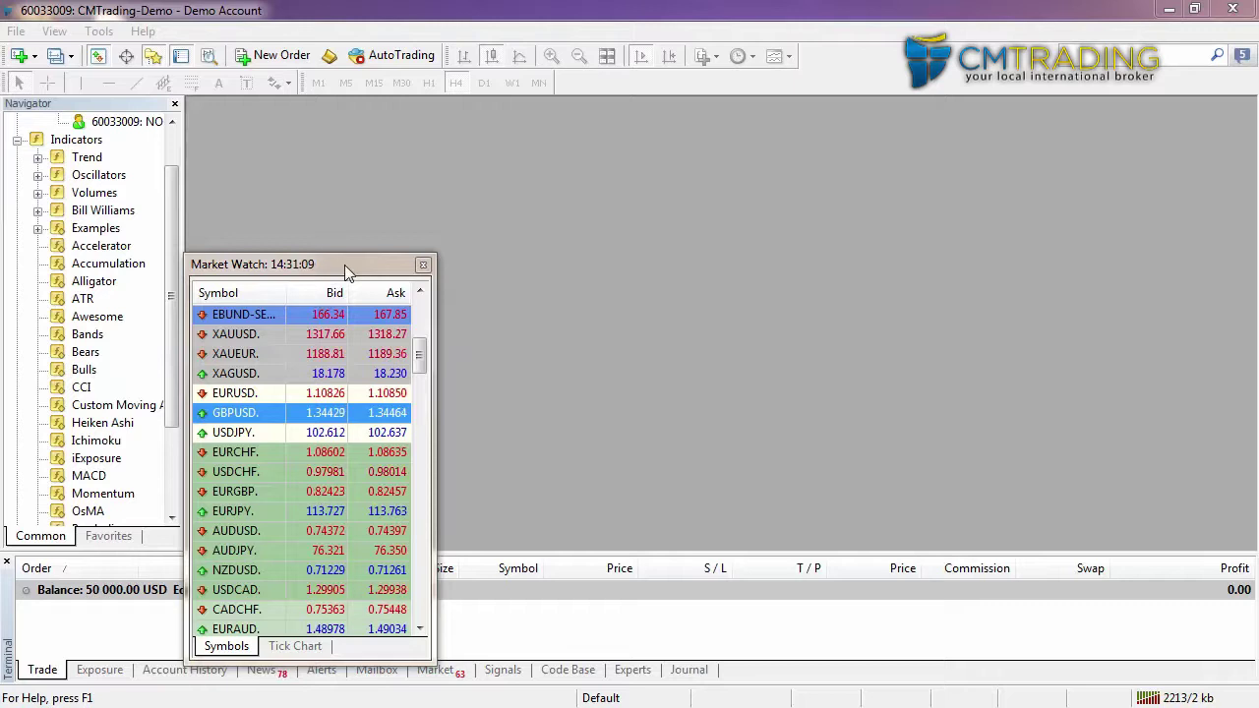
Dock Market Watch above the Navigator on the left, then close the Navigator panel
{"action": "left_click_drag", "start_coordinate": [344, 264], "coordinate": [159, 106]}
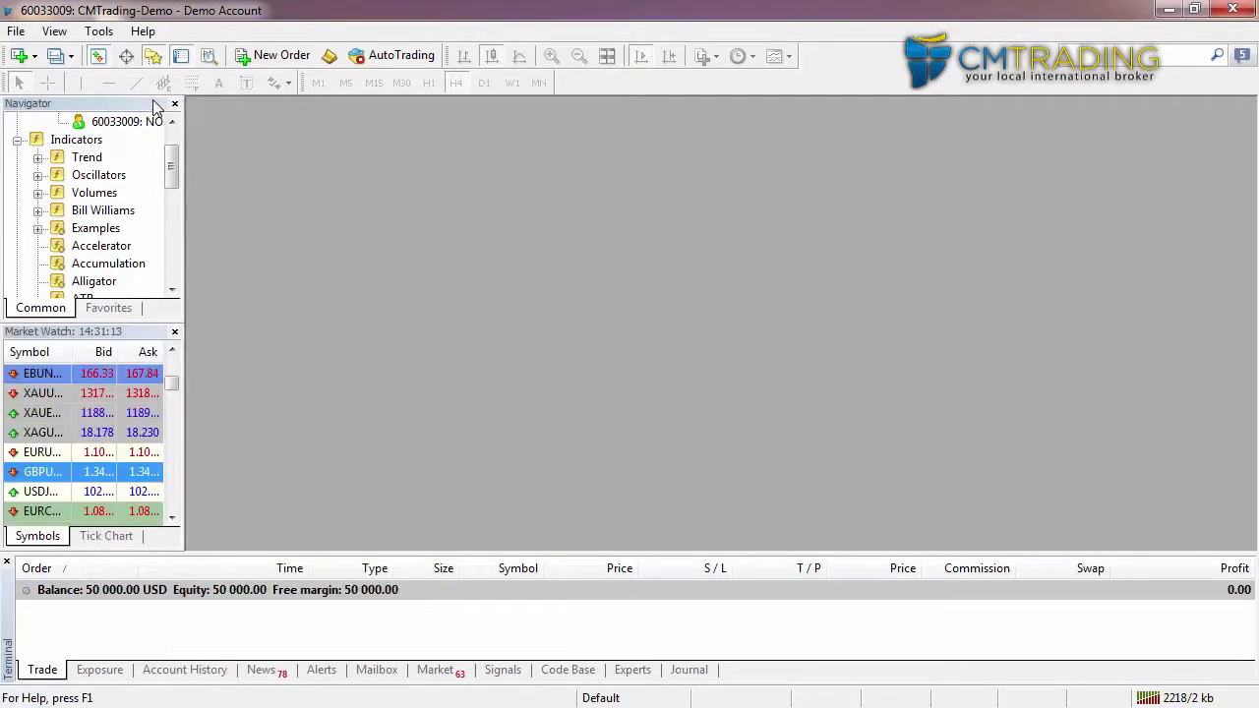
{"action": "left_click_drag", "start_coordinate": [117, 336], "coordinate": [116, 103]}
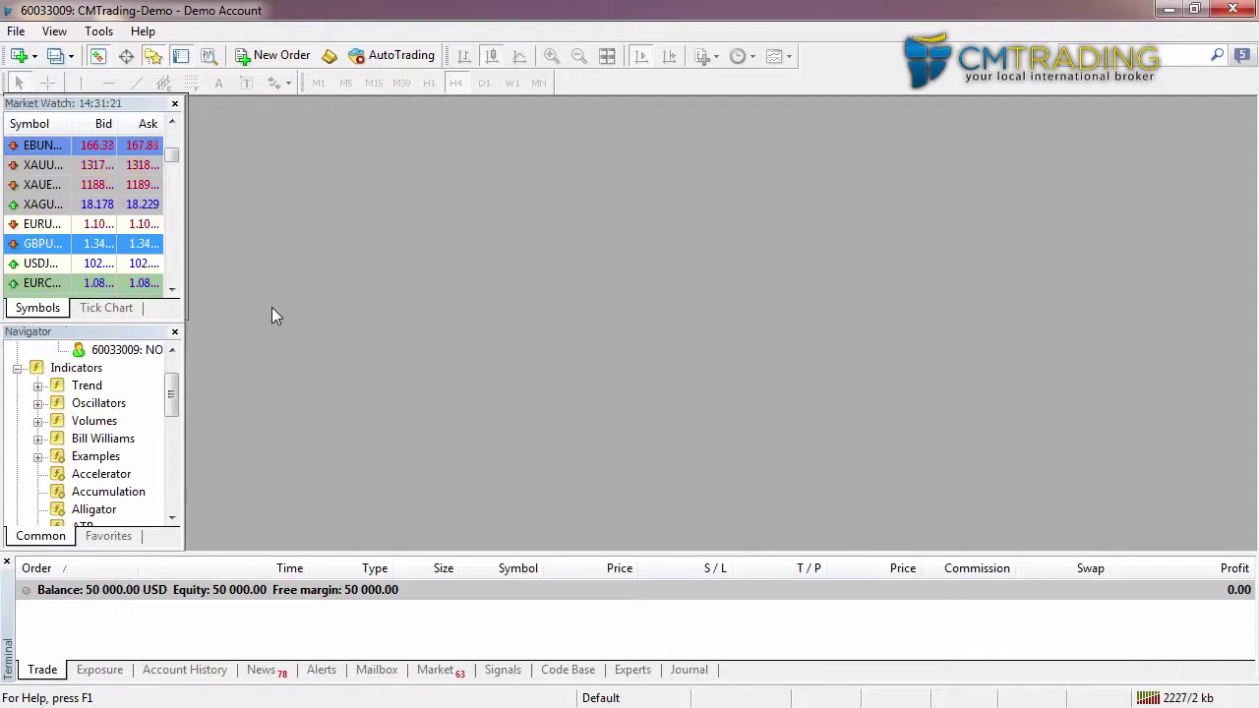
{"action": "scroll", "coordinate": [172, 398], "scroll_direction": "up", "scroll_amount": 1}
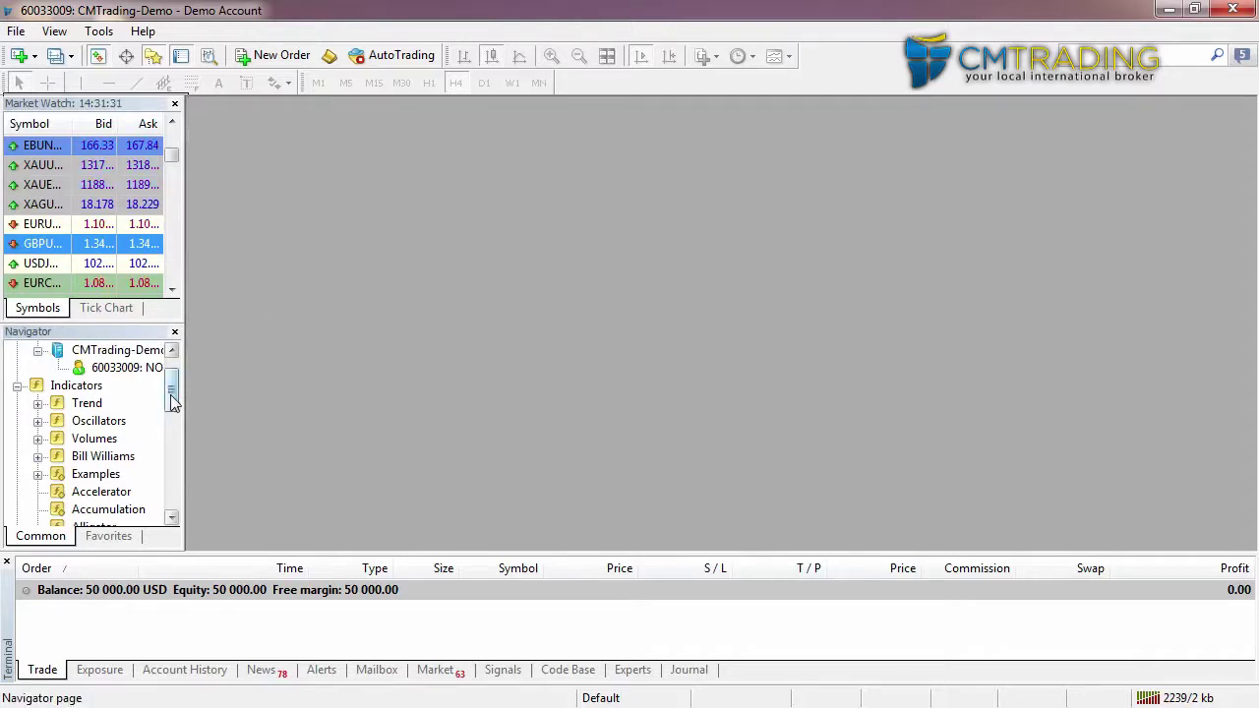
{"action": "left_click", "coordinate": [176, 333]}
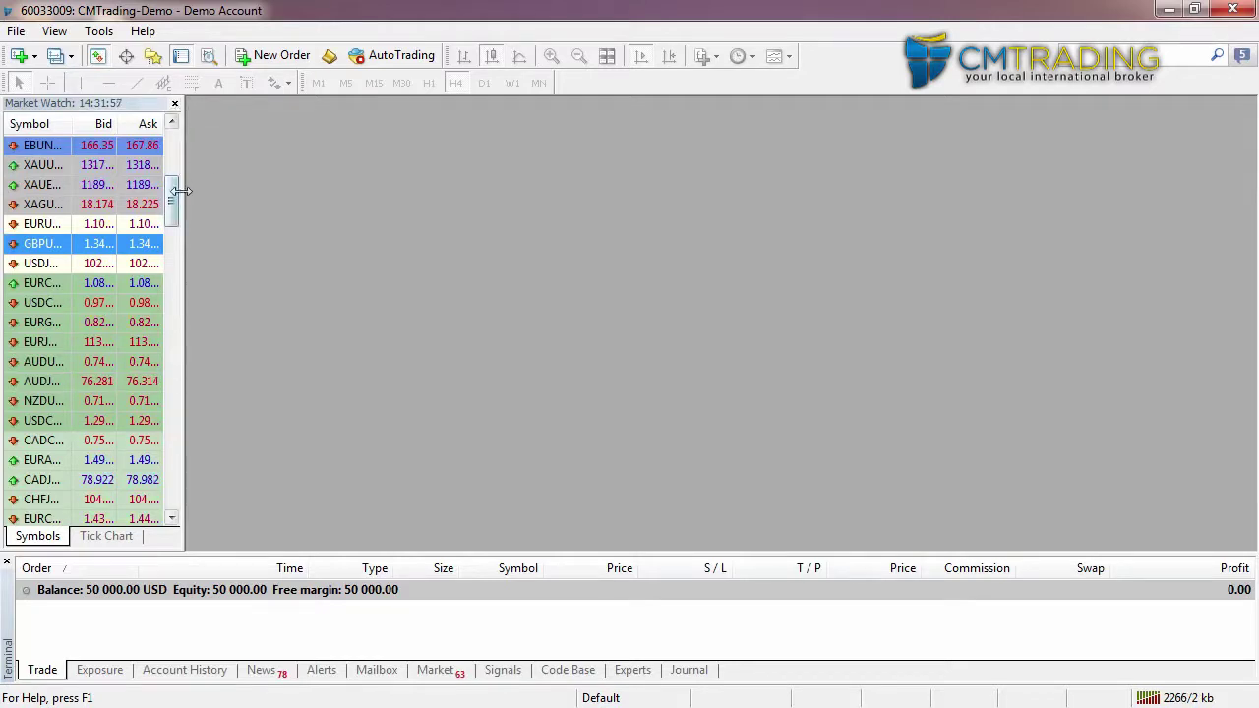
{"action": "left_click_drag", "start_coordinate": [176, 194], "coordinate": [171, 148]}
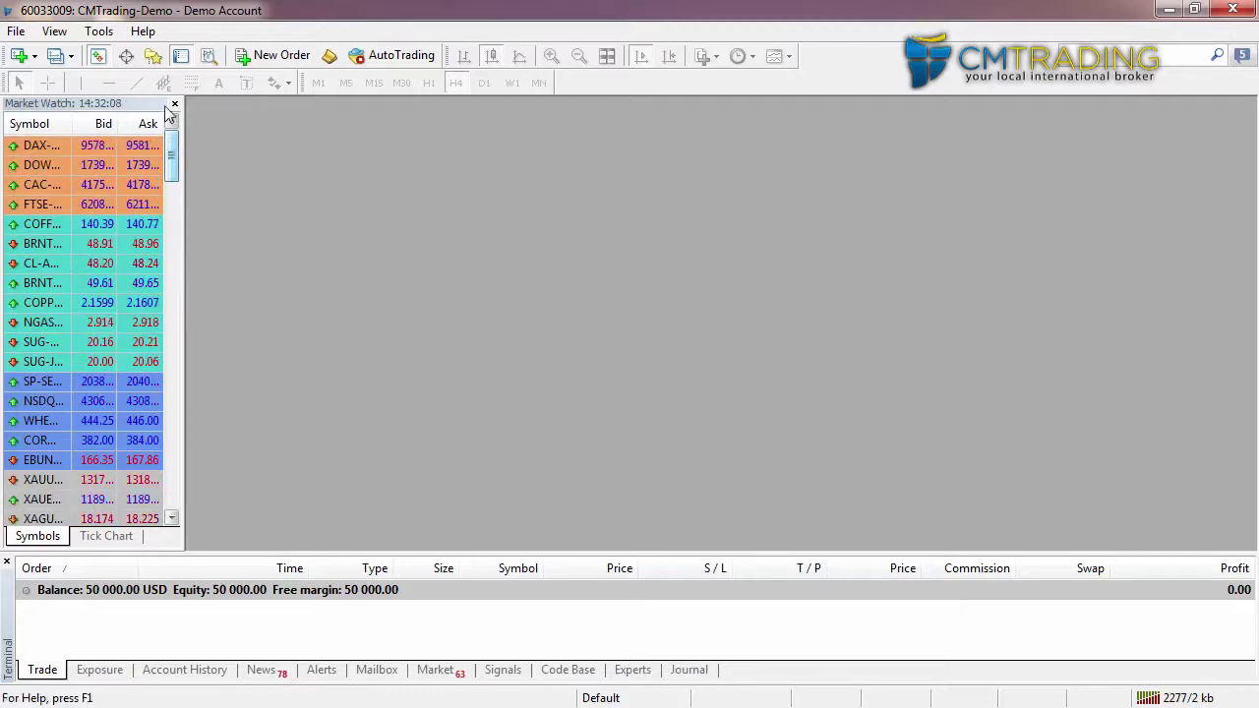
Close the docked Market Watch panel
{"action": "left_click", "coordinate": [175, 104]}
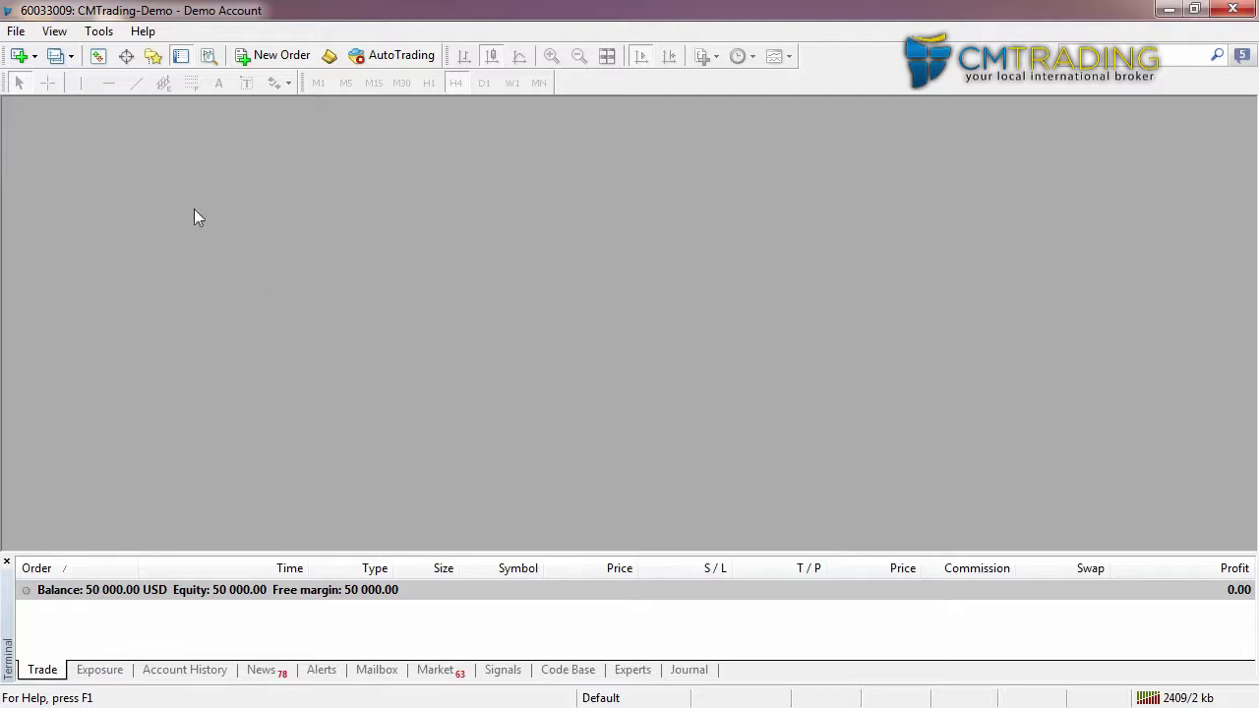
Open a new EURUSD H1 chart from the New Chart symbol list and maximize it
{"action": "left_click", "coordinate": [22, 61]}
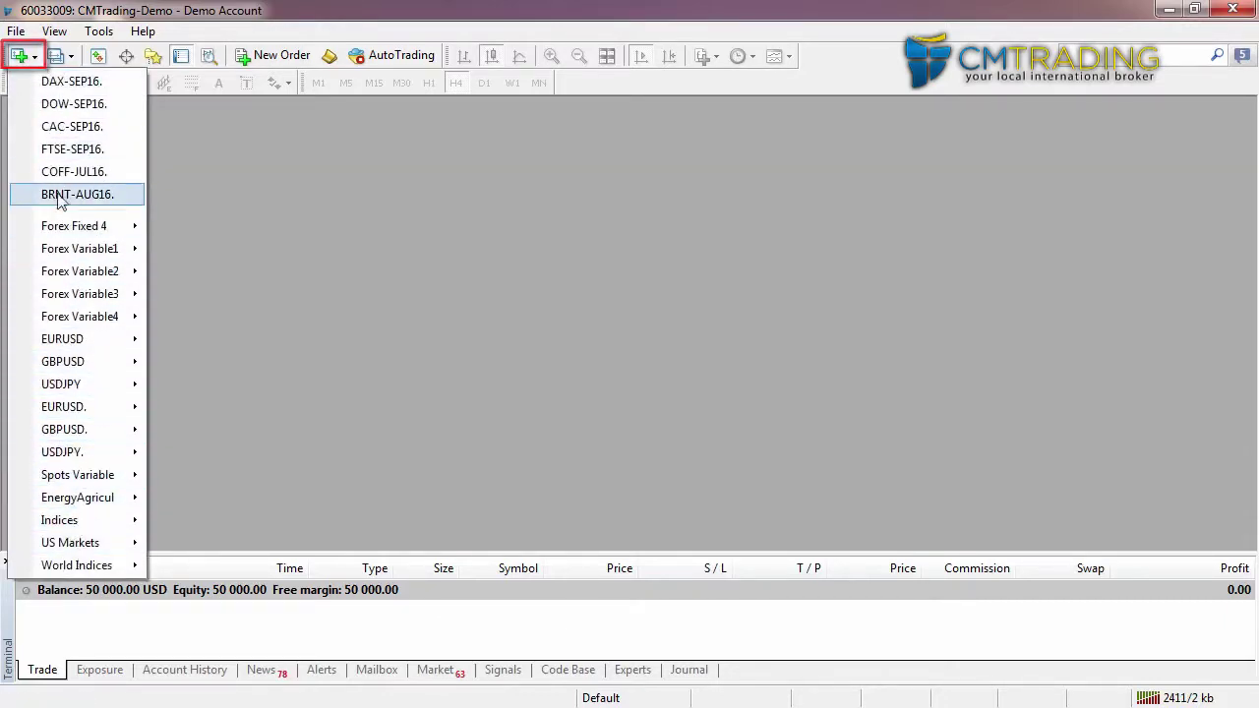
{"action": "left_click", "coordinate": [262, 221]}
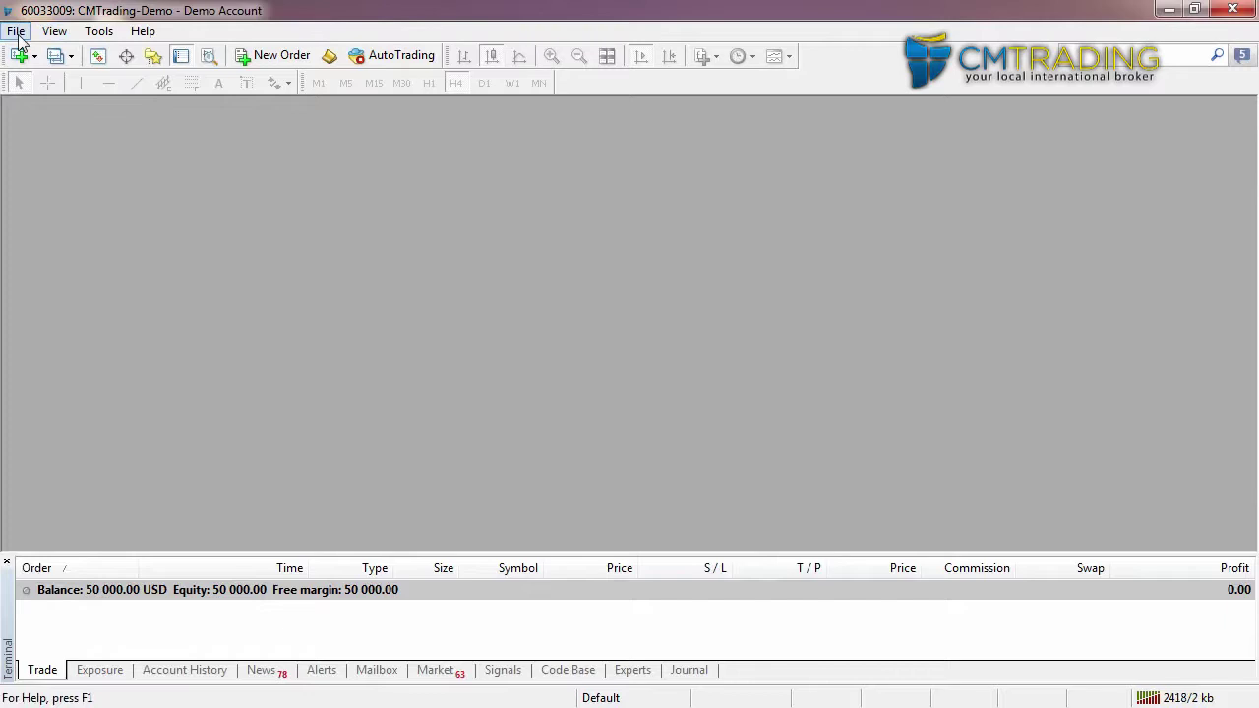
{"action": "left_click", "coordinate": [15, 35]}
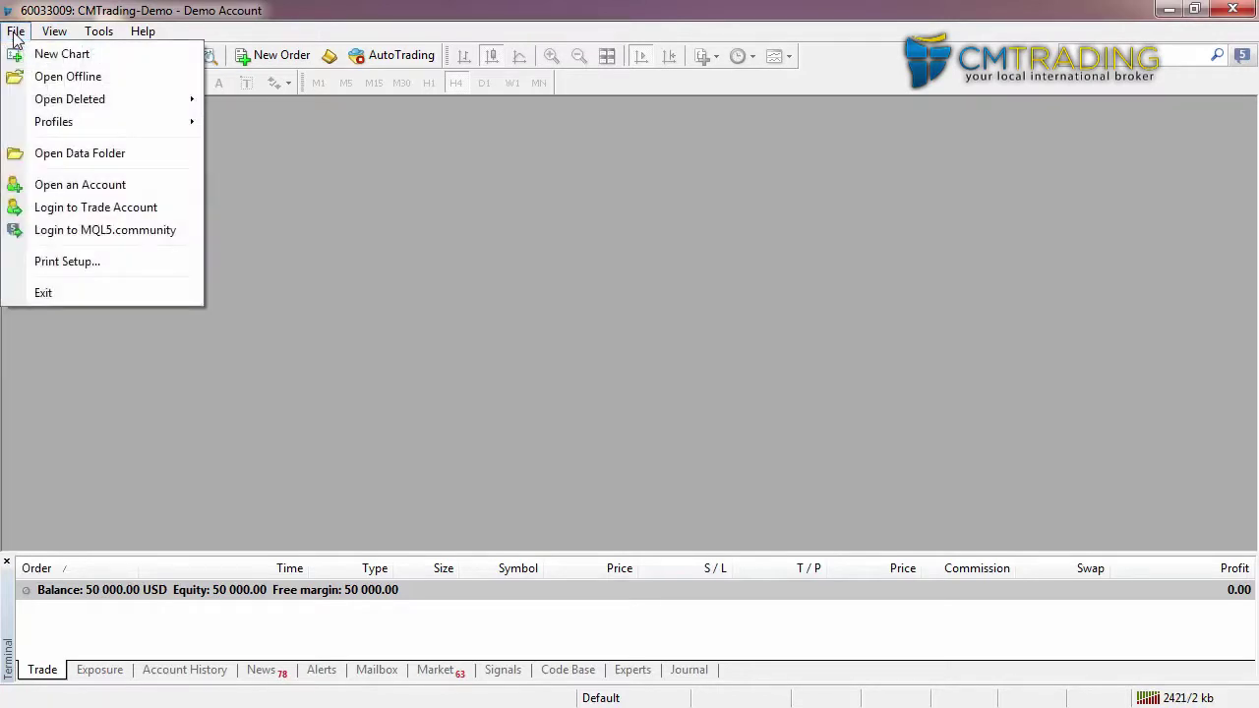
{"action": "left_click", "coordinate": [55, 61]}
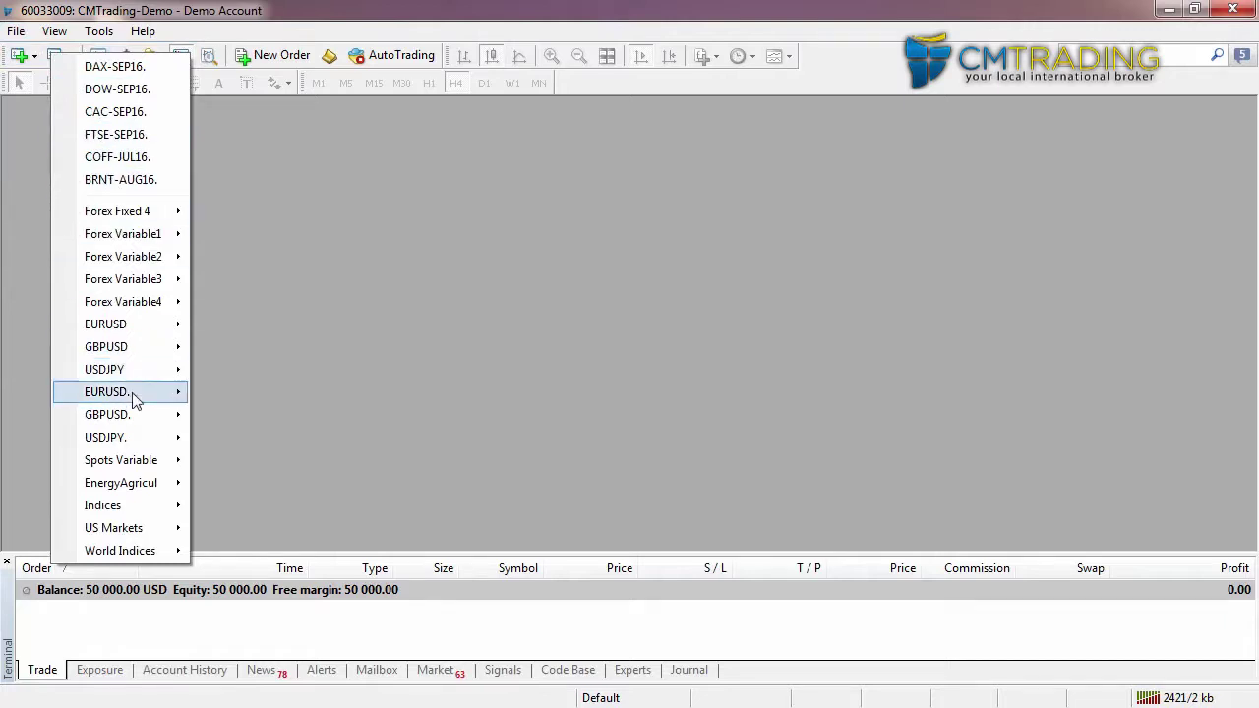
{"action": "left_click", "coordinate": [454, 358]}
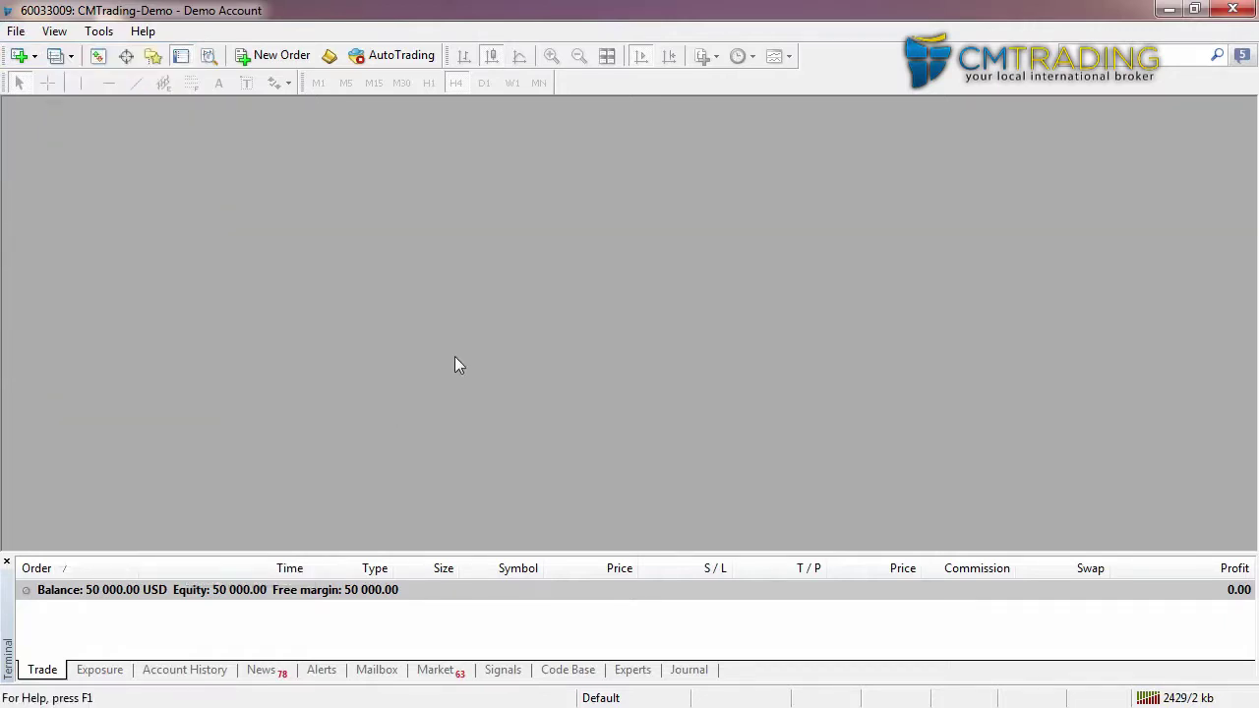
{"action": "left_click", "coordinate": [36, 58]}
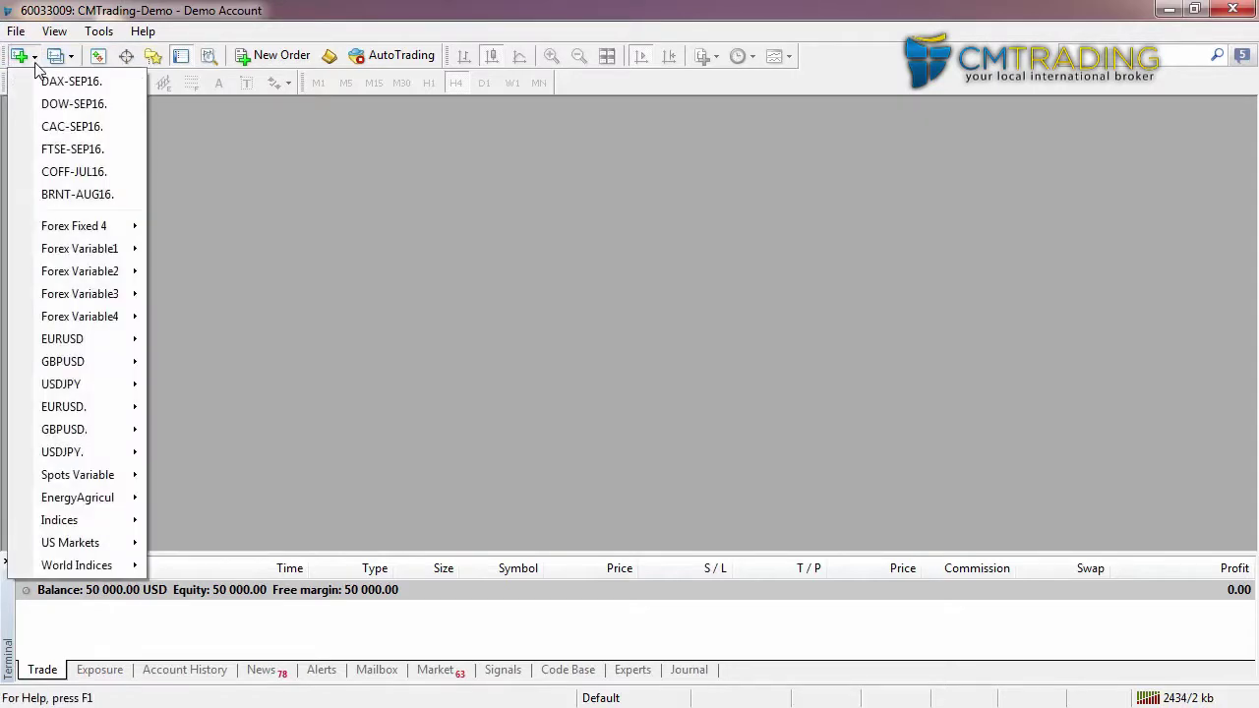
{"action": "mouse_move", "coordinate": [93, 337]}
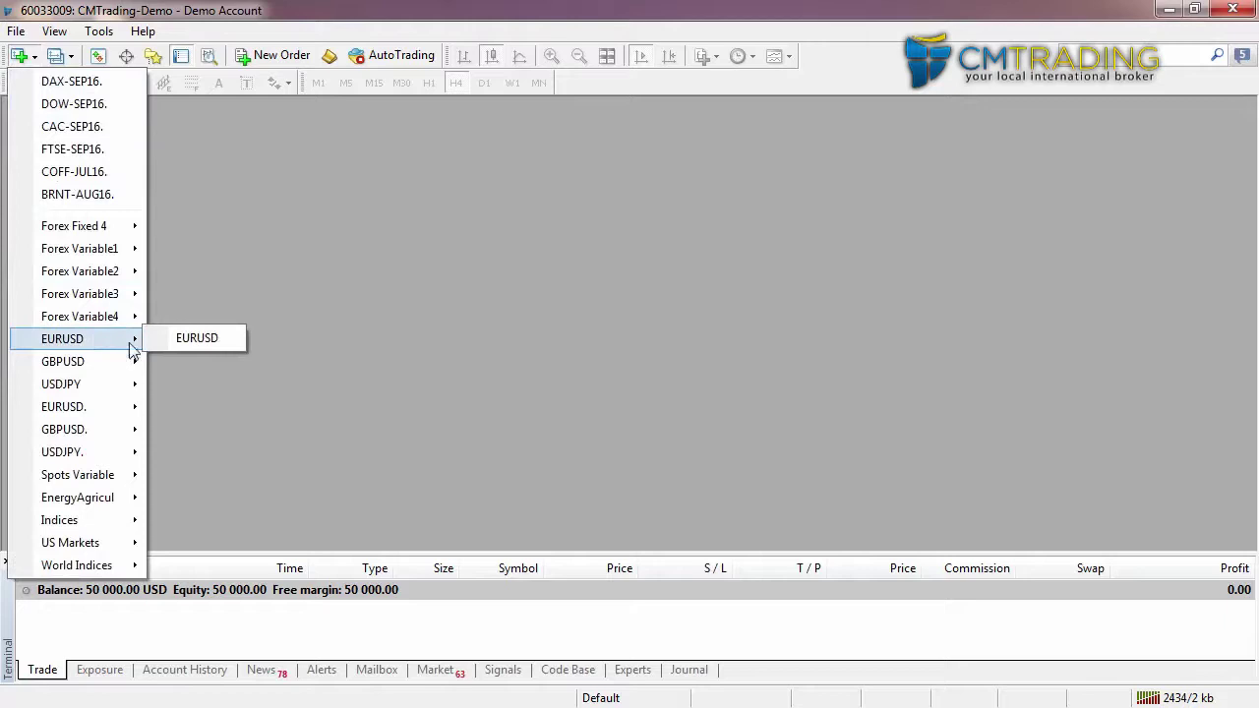
{"action": "left_click", "coordinate": [201, 342]}
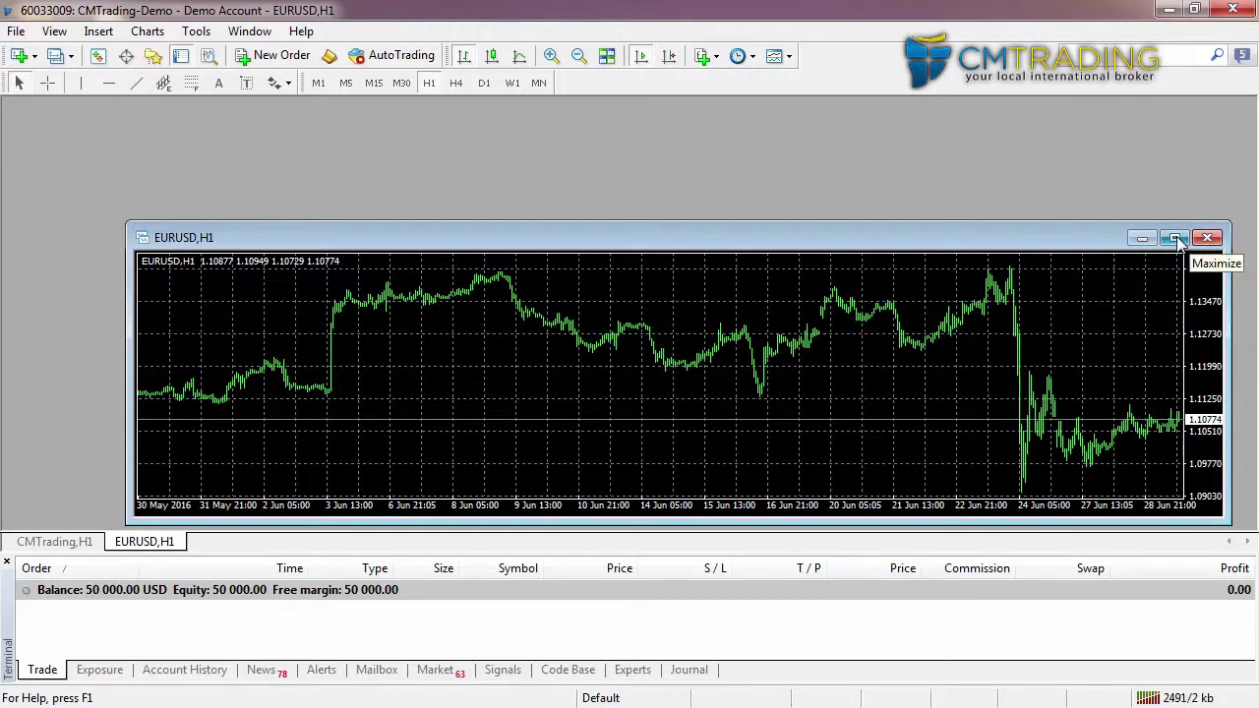
{"action": "left_click", "coordinate": [1176, 239]}
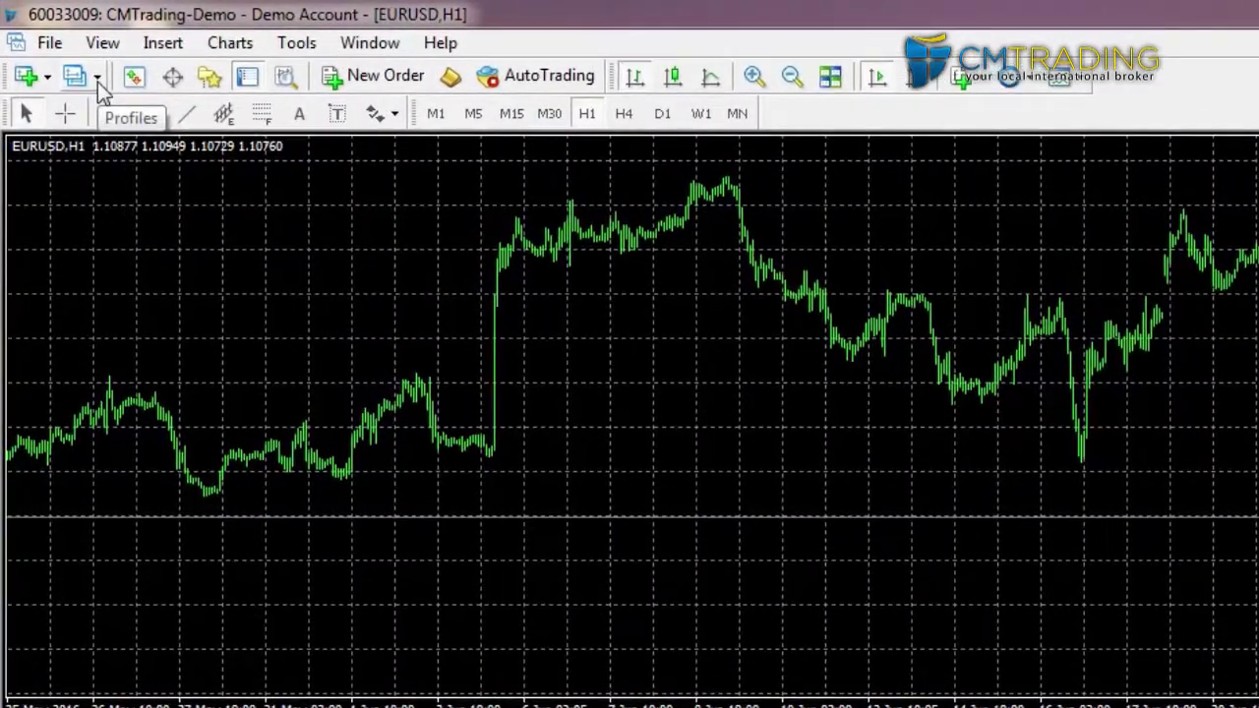
{"action": "left_click", "coordinate": [97, 82]}
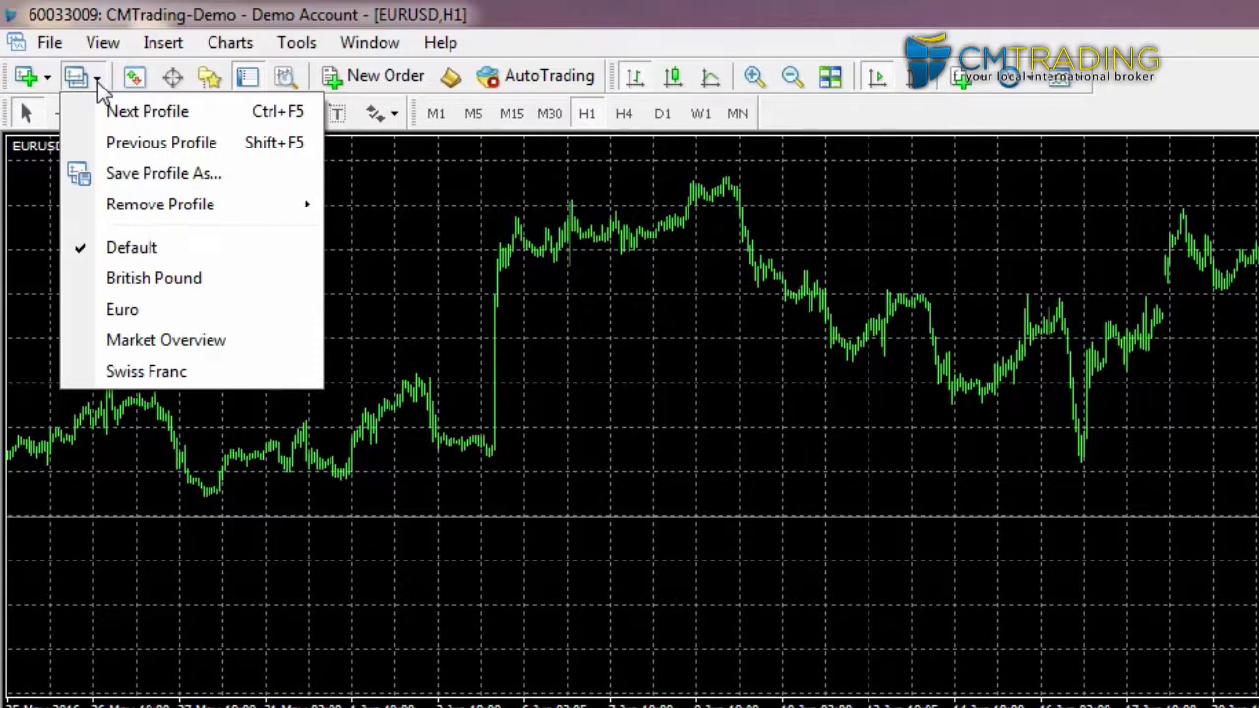
{"action": "left_click", "coordinate": [97, 82]}
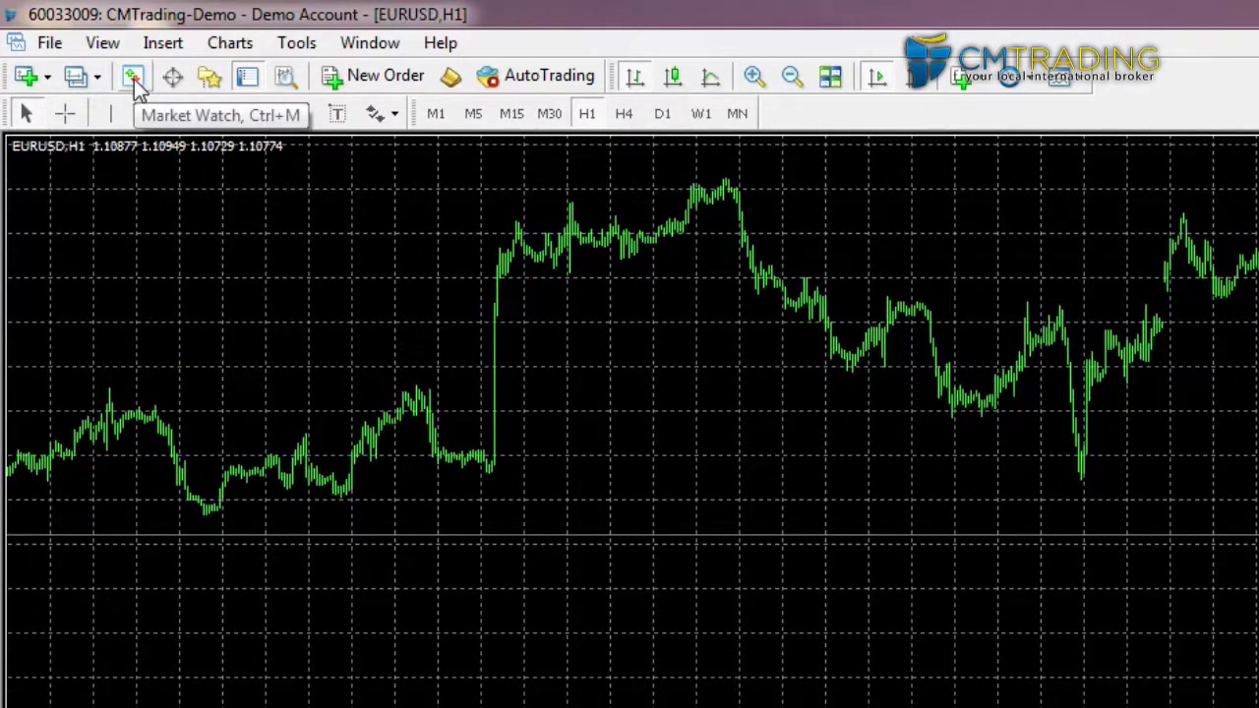
{"action": "left_click", "coordinate": [134, 79]}
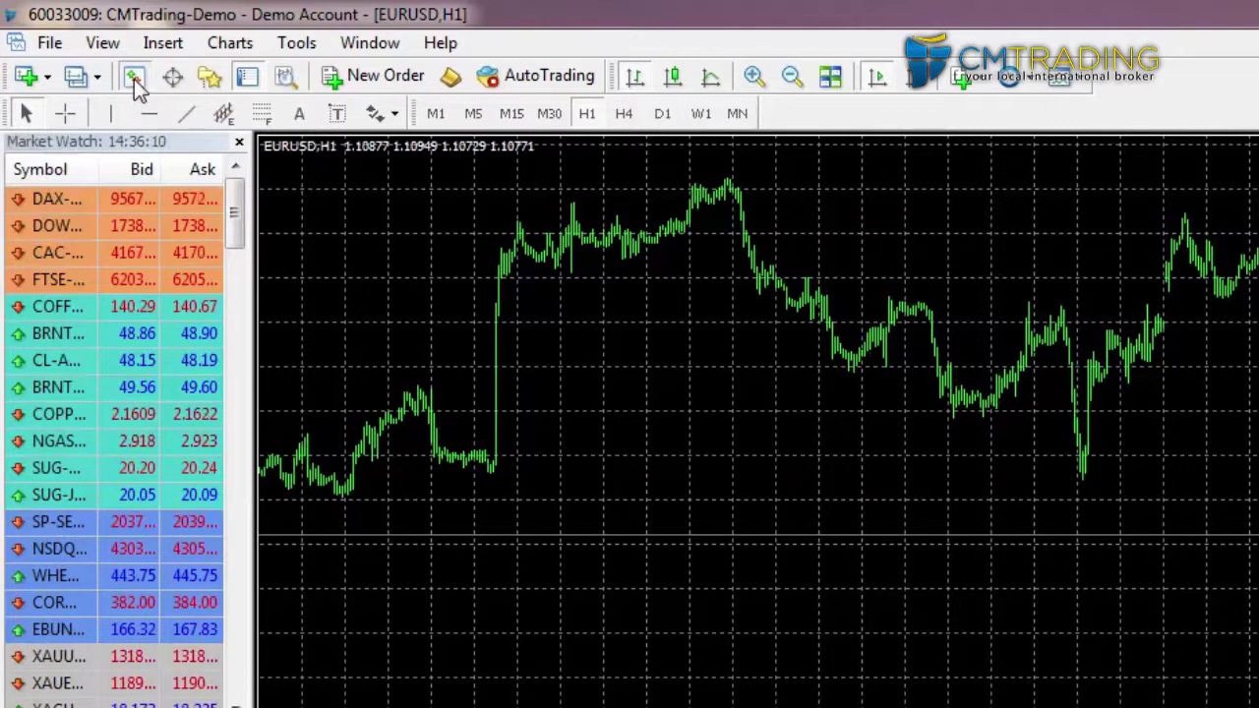
{"action": "left_click", "coordinate": [134, 79]}
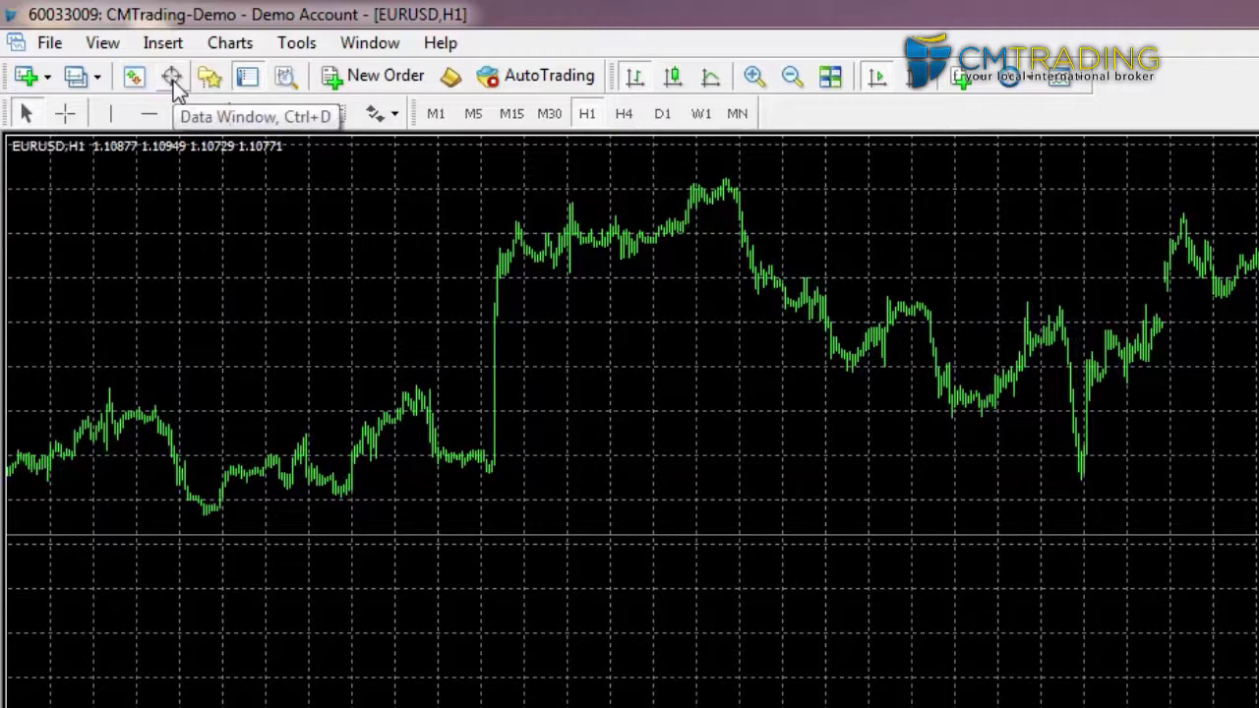
{"action": "left_click", "coordinate": [172, 79]}
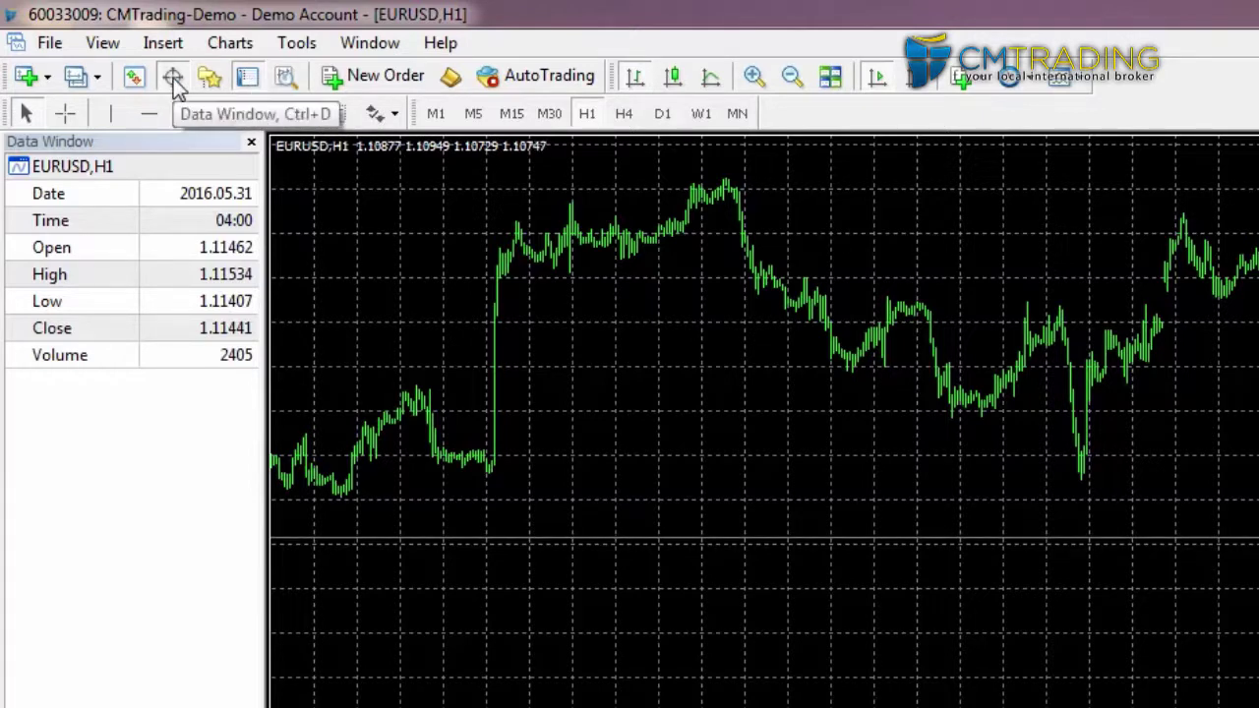
{"action": "left_click", "coordinate": [252, 144]}
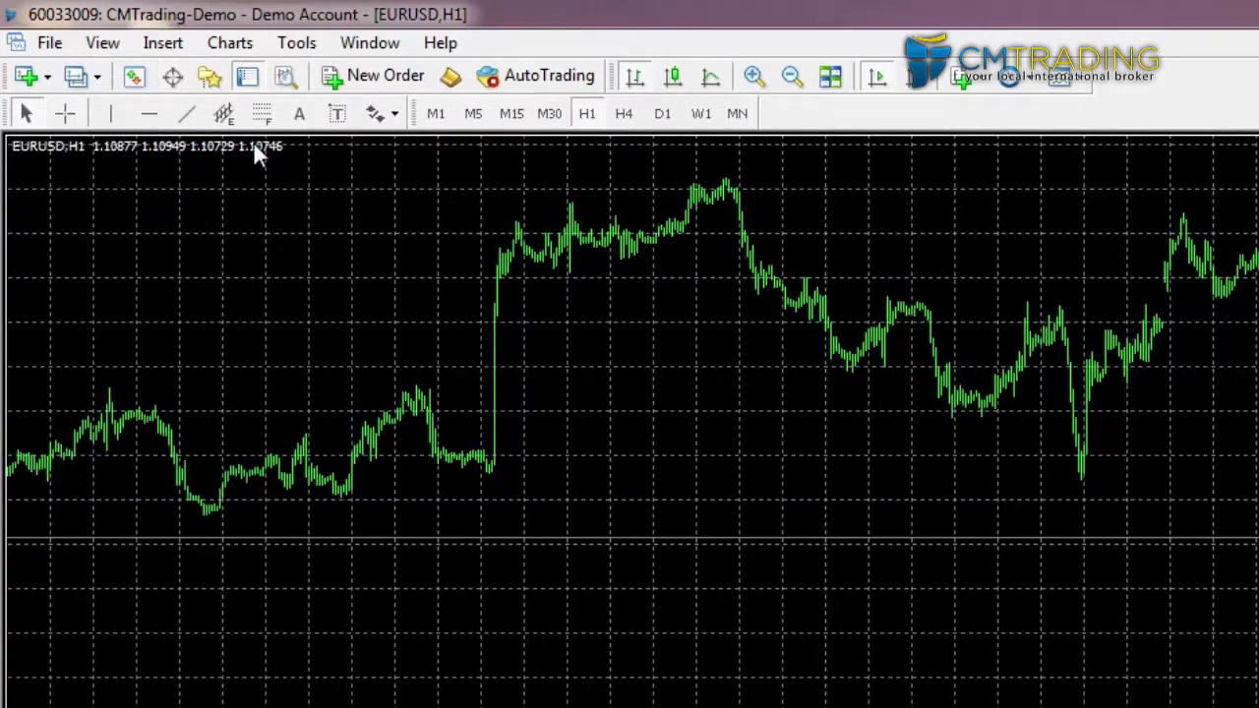
Toggle Navigator and Terminal, keep the Terminal open, and open the Strategy Tester (Ctrl+R)
{"action": "left_click", "coordinate": [214, 84]}
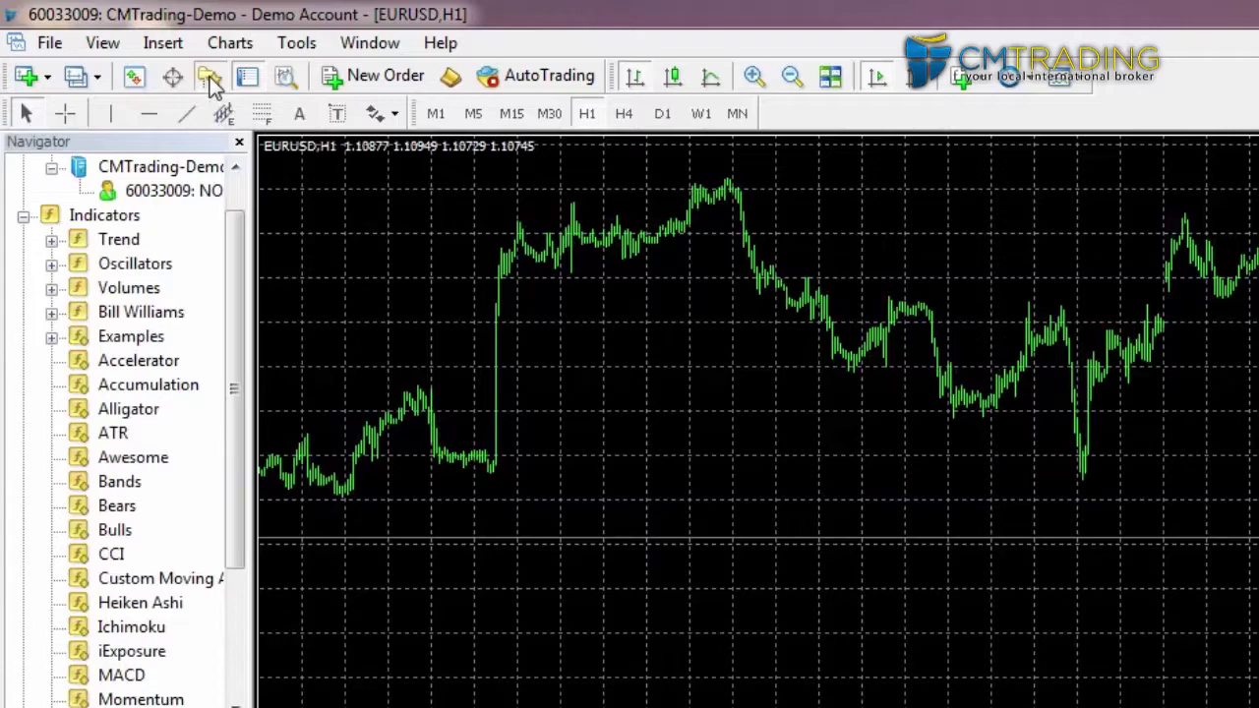
{"action": "left_click", "coordinate": [210, 80]}
{"action": "left_click", "coordinate": [247, 79]}
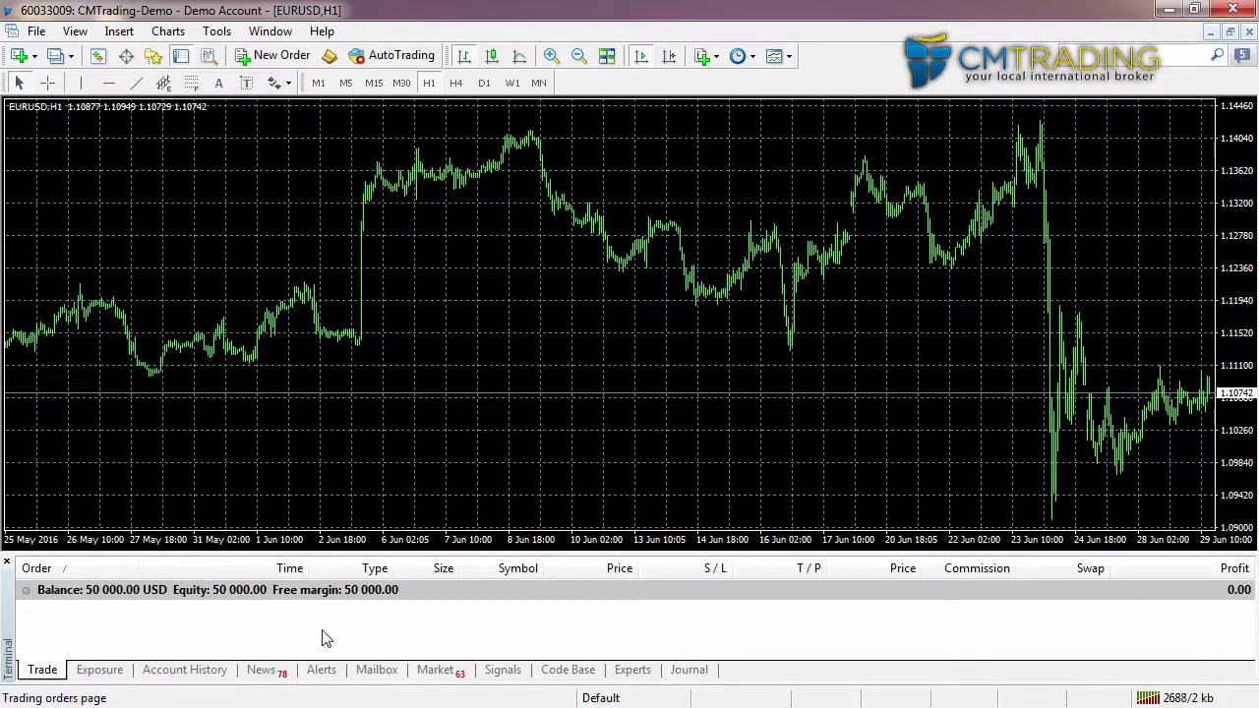
{"action": "left_click", "coordinate": [181, 57]}
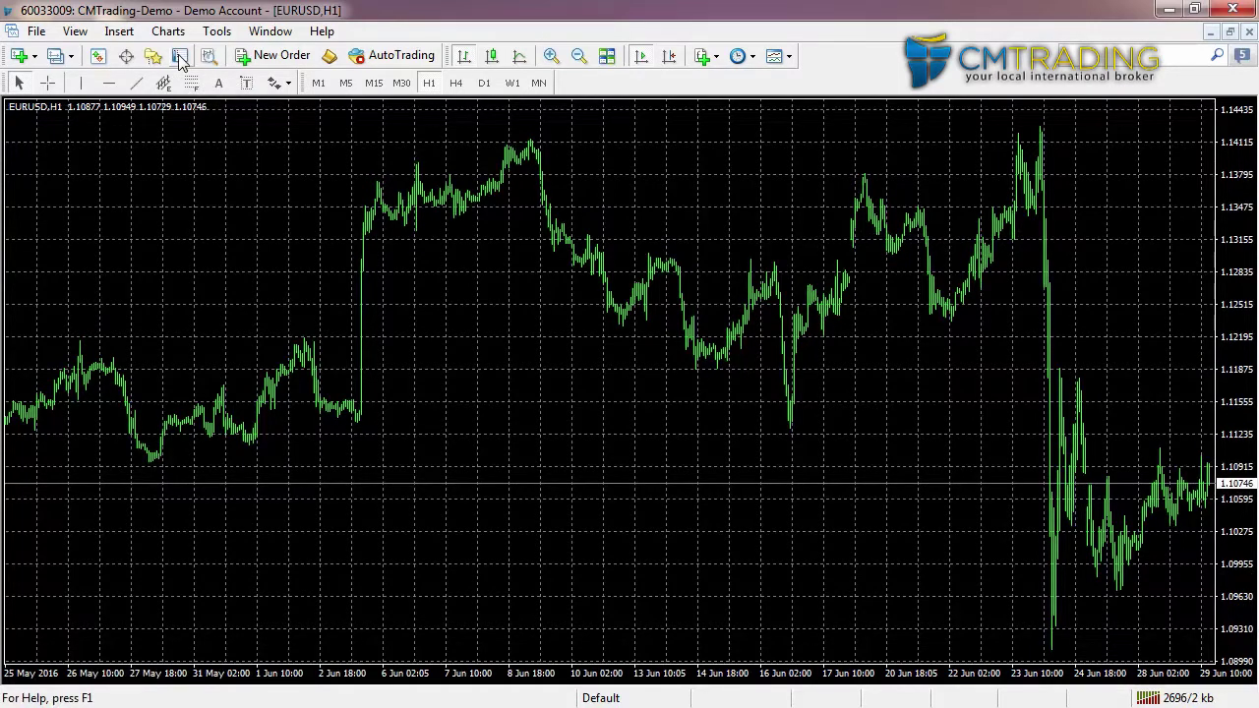
{"action": "left_click", "coordinate": [180, 57]}
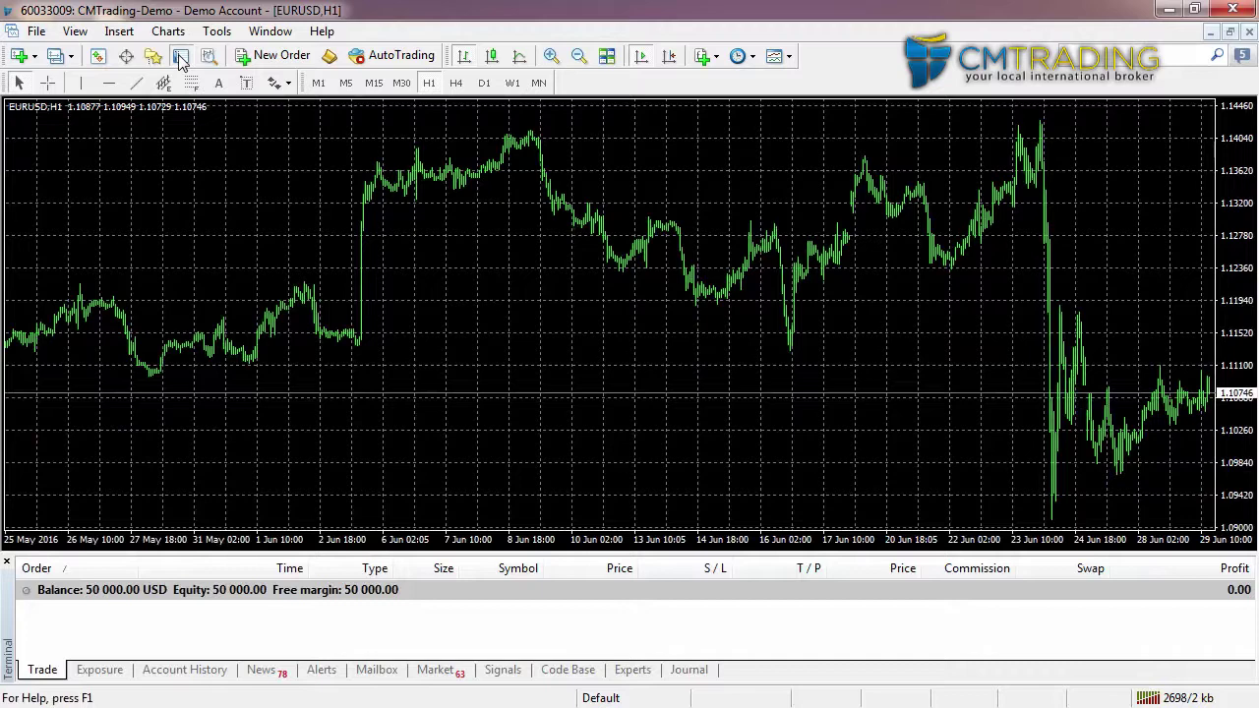
{"action": "left_click", "coordinate": [207, 57]}
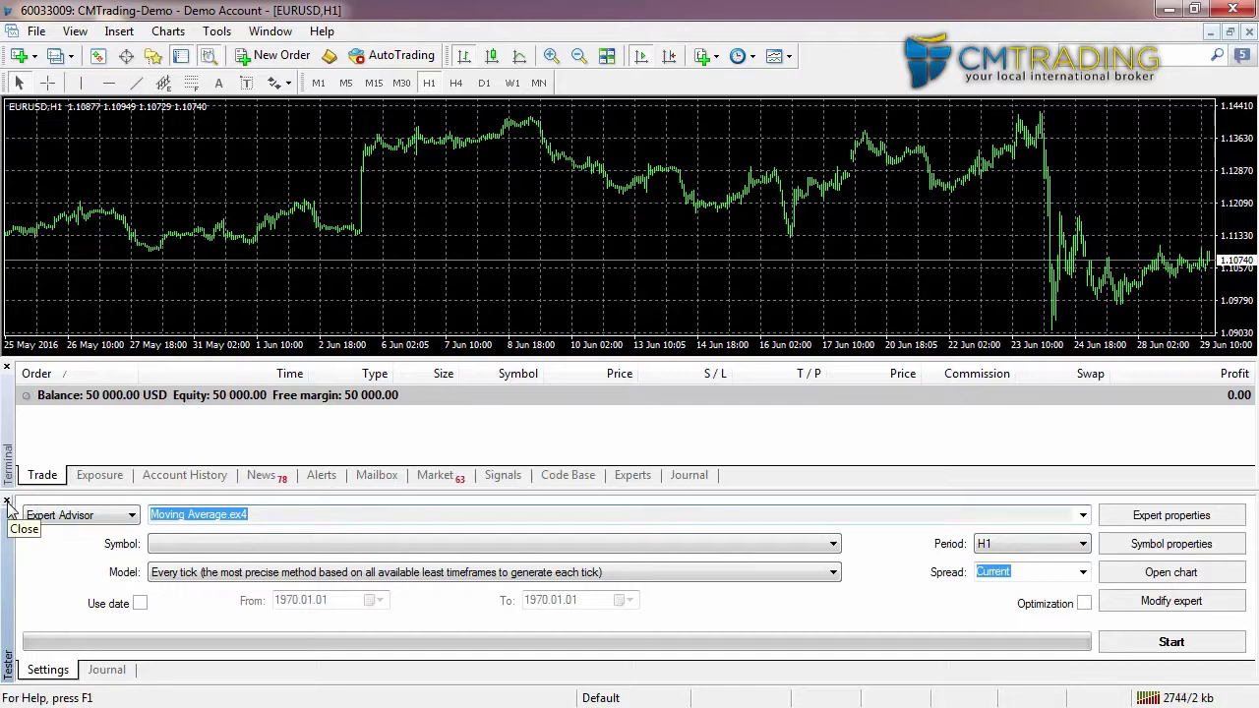
Close the Strategy Tester panel with its toolbar button so the EURUSD chart regains the space
{"action": "left_click", "coordinate": [211, 61]}
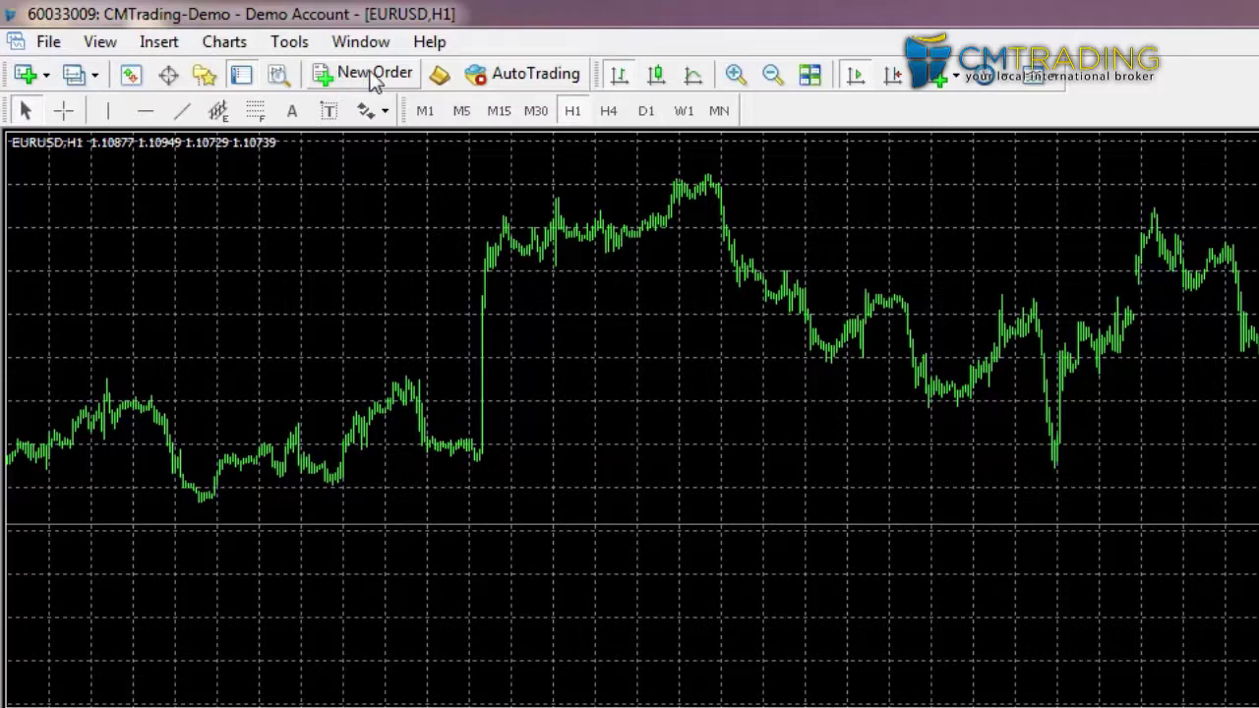
Open the EURUSD Order window from the New Order button and then with F9, closing it each time
{"action": "left_click", "coordinate": [374, 77]}
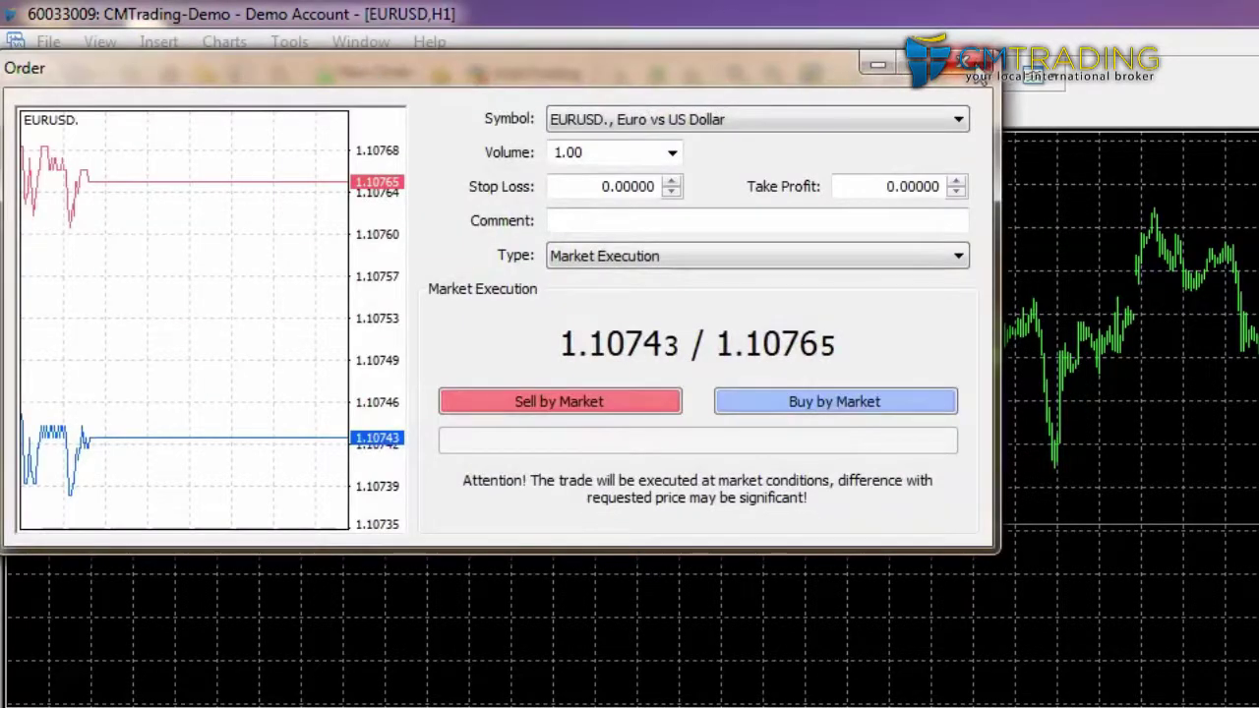
{"action": "left_click", "coordinate": [979, 76]}
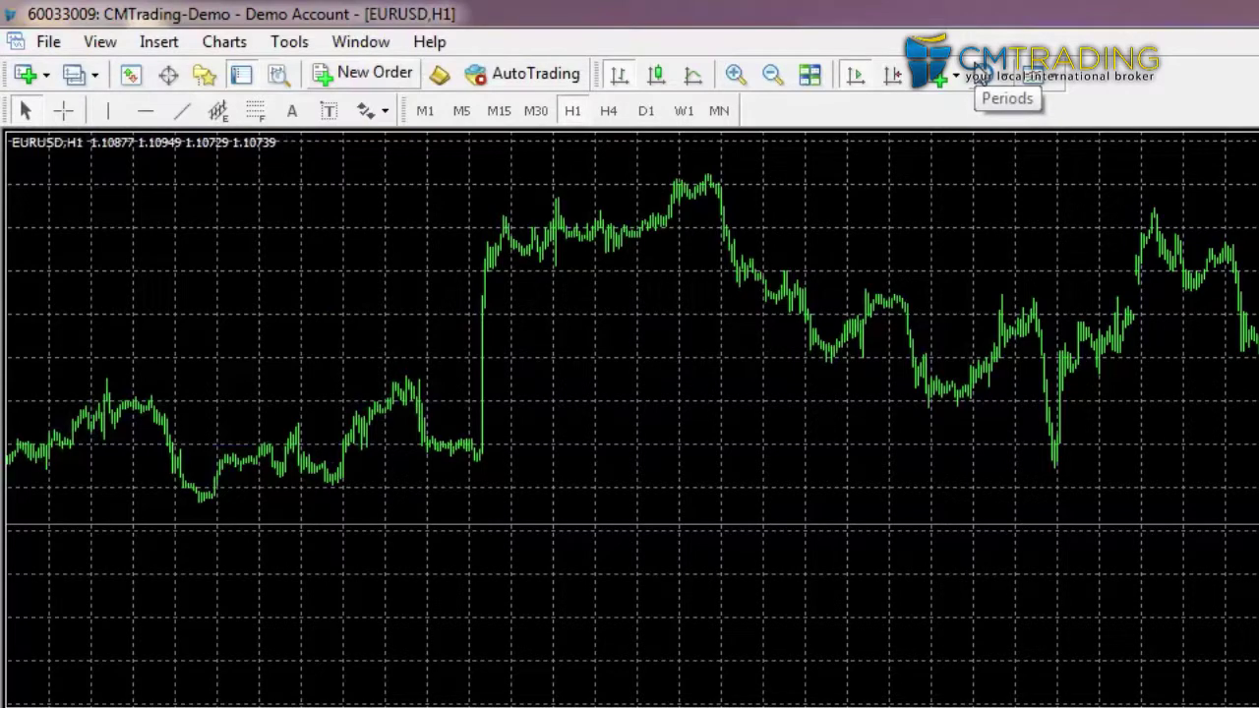
{"action": "key", "text": "F9"}
{"action": "left_click", "coordinate": [980, 76]}
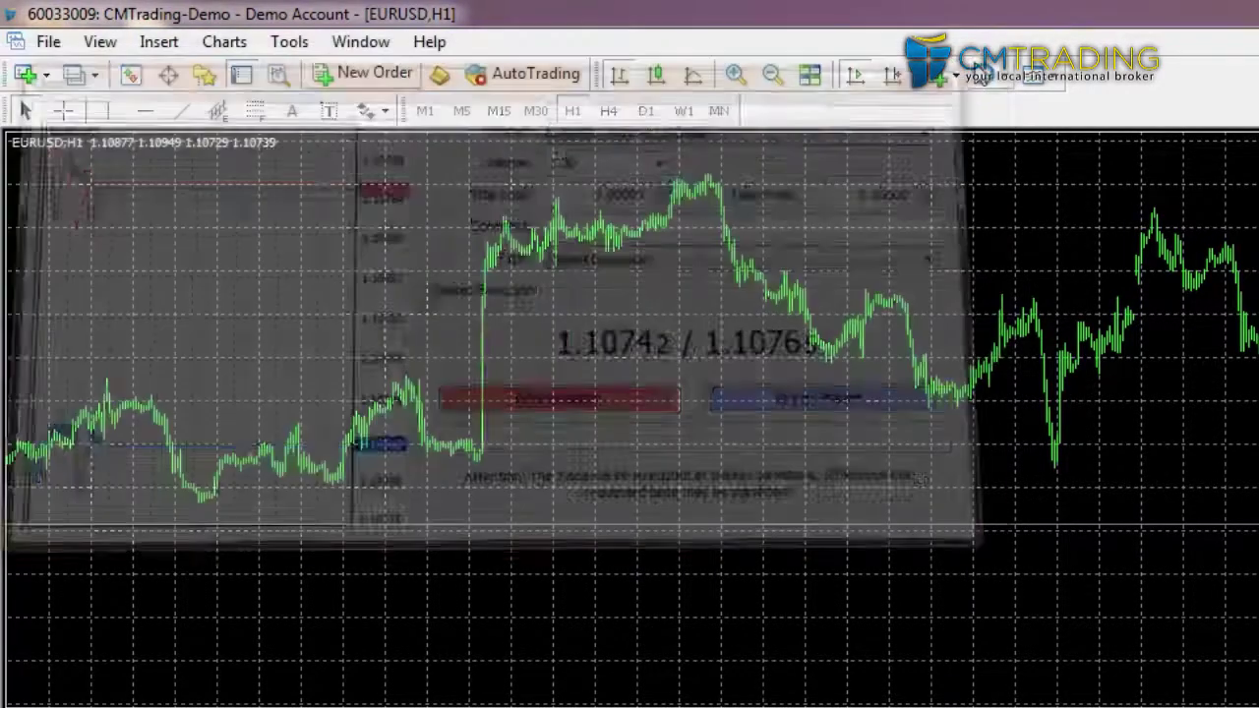
Open the Order window via Tools > New Order, close it, then reopen it with F9
{"action": "left_click", "coordinate": [289, 43]}
{"action": "left_click", "coordinate": [332, 73]}
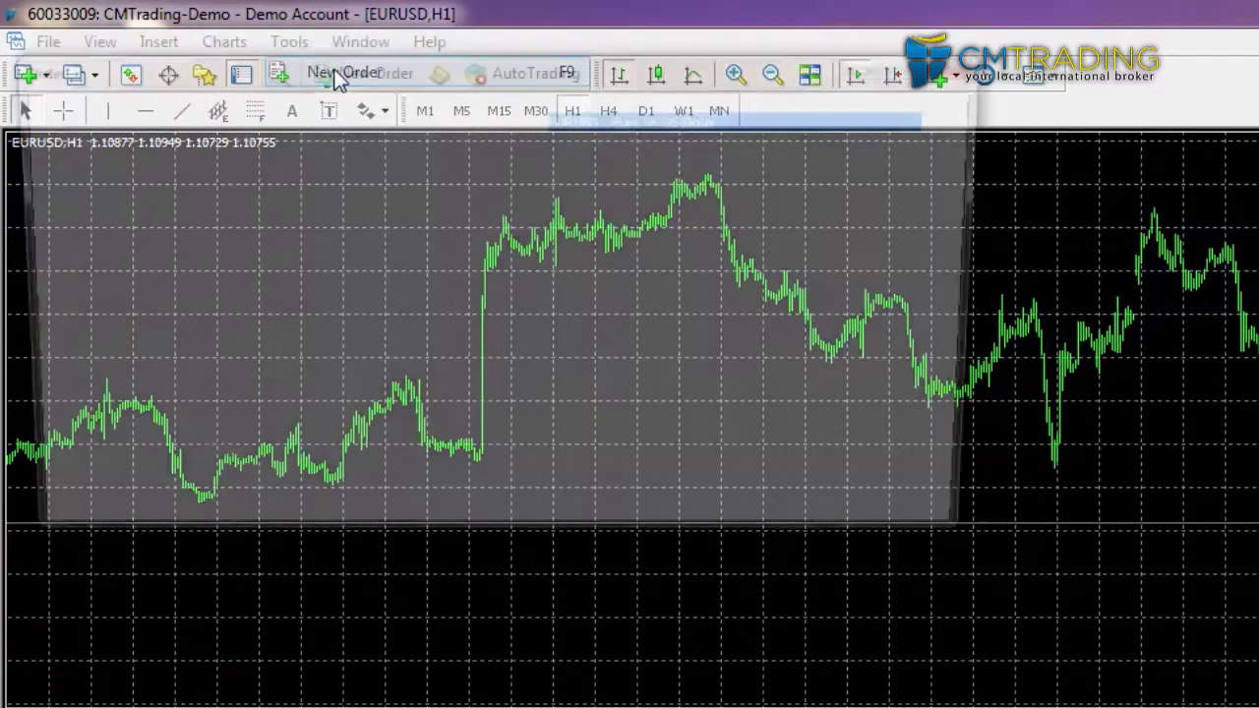
{"action": "left_click", "coordinate": [986, 64]}
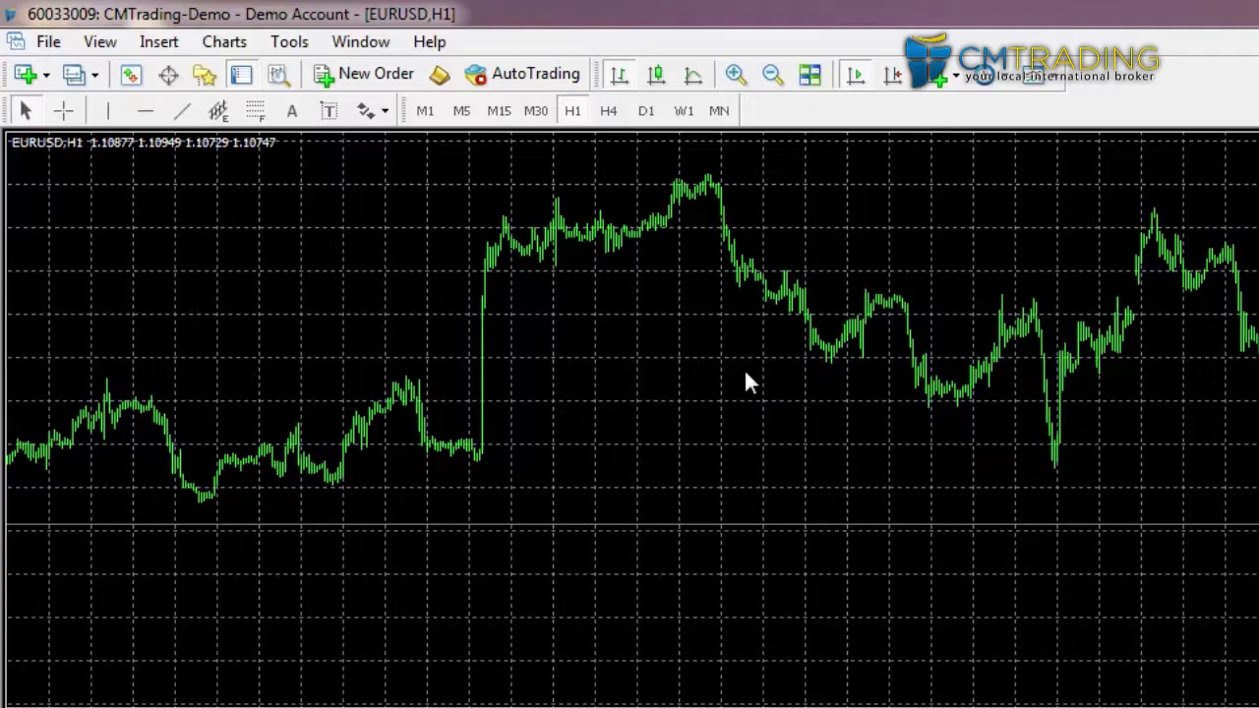
{"action": "key", "text": "F9"}
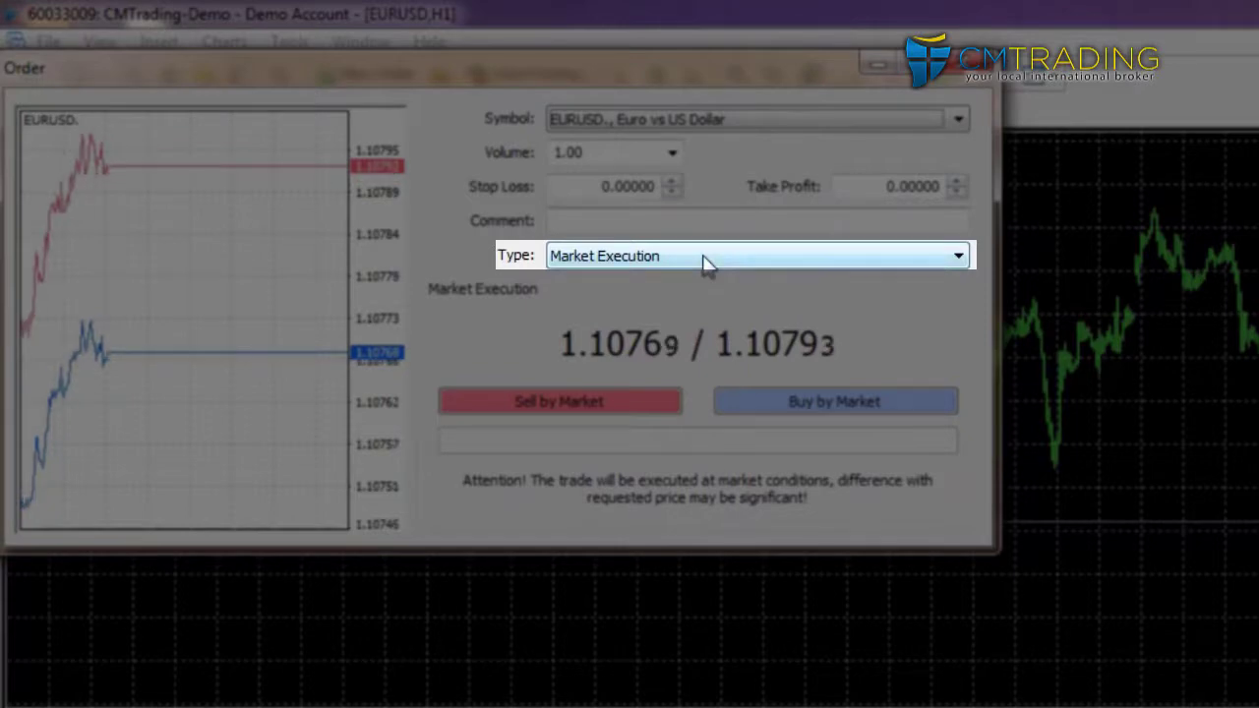
{"action": "left_click", "coordinate": [704, 261]}
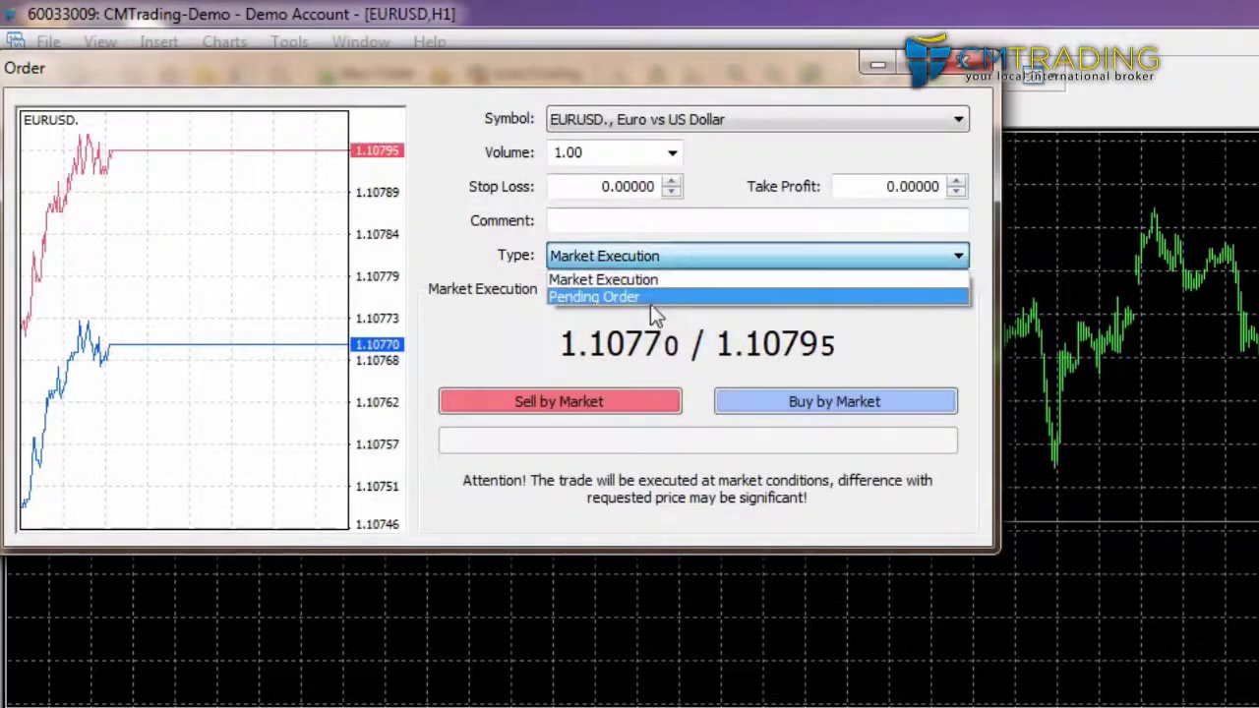
{"action": "left_click", "coordinate": [653, 296]}
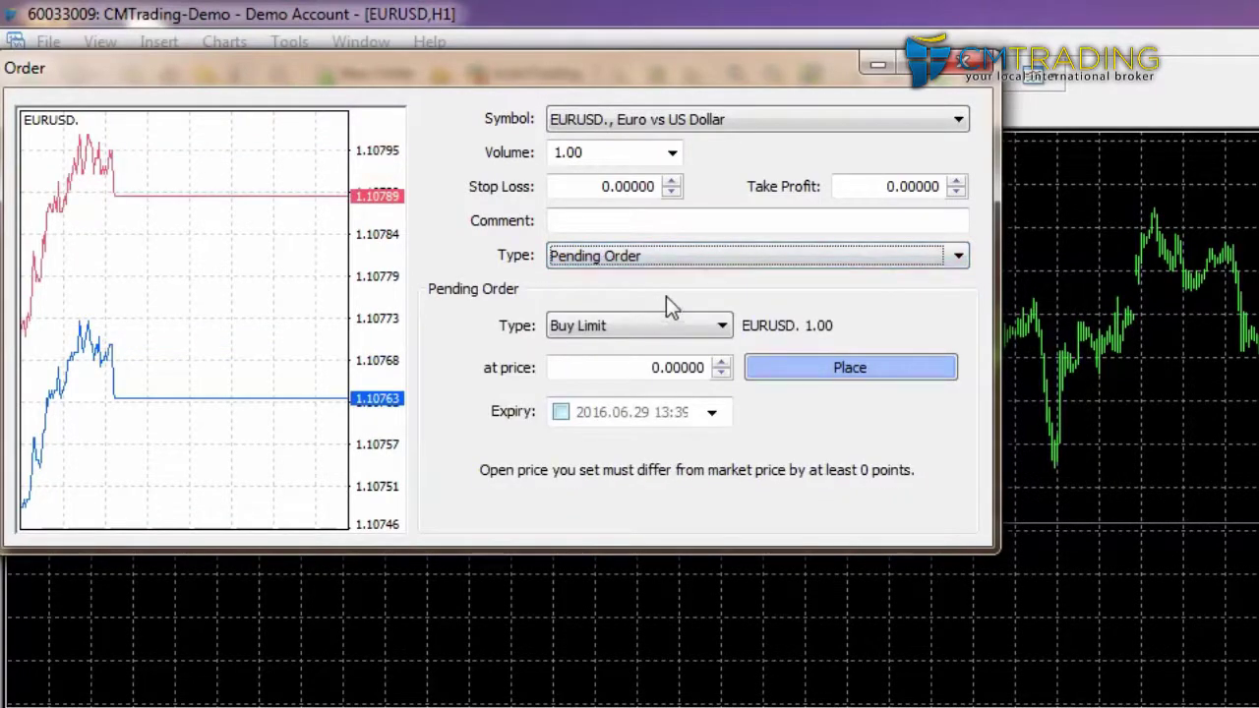
{"action": "left_click", "coordinate": [676, 259]}
{"action": "left_click", "coordinate": [677, 276]}
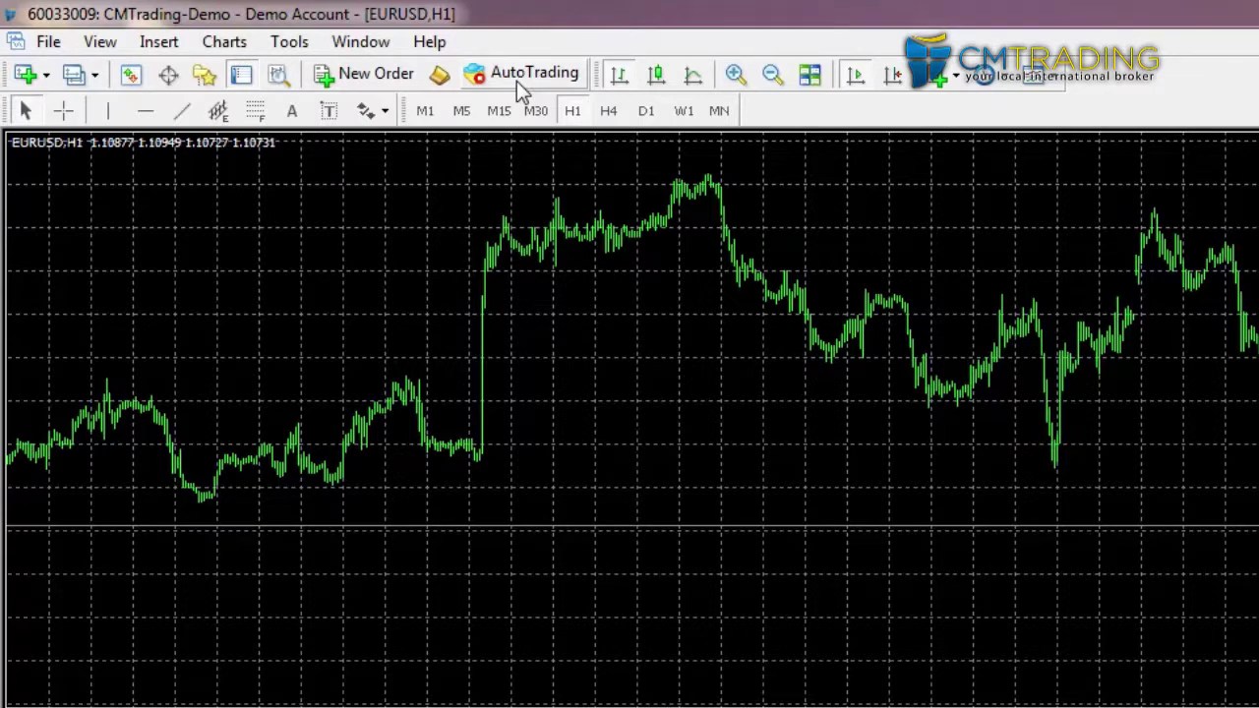
{"action": "left_click", "coordinate": [543, 84]}
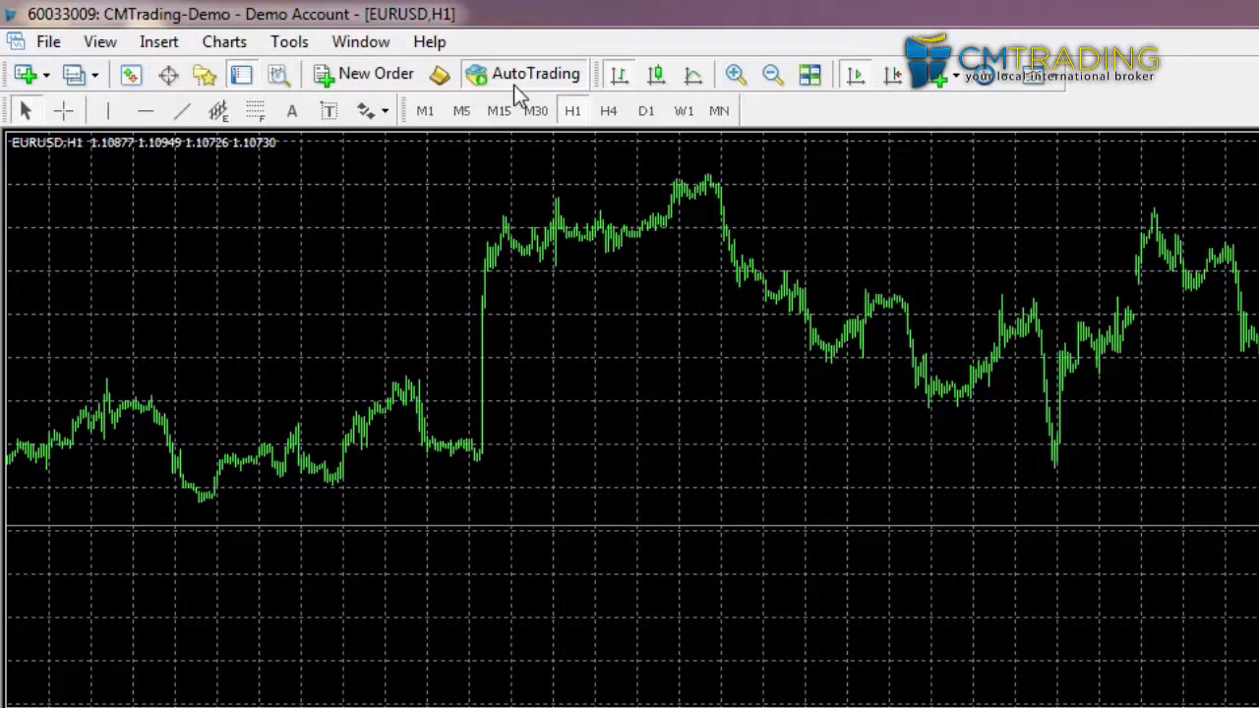
{"action": "left_click", "coordinate": [513, 85]}
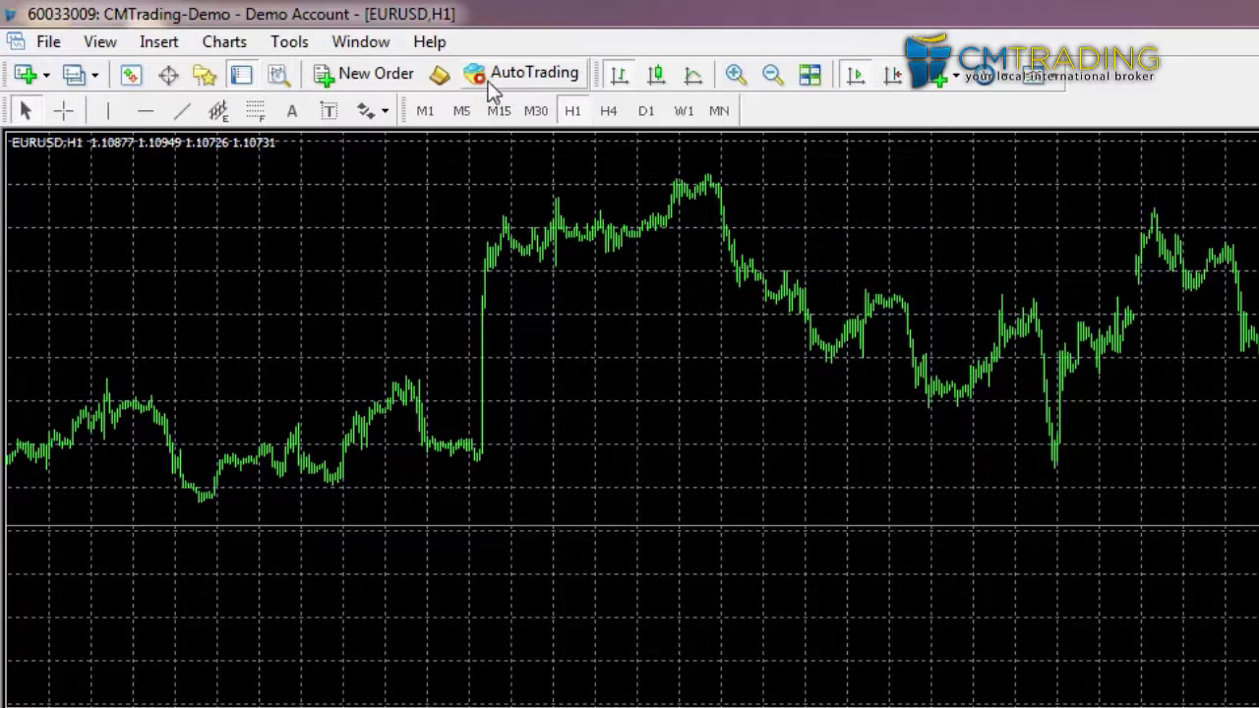